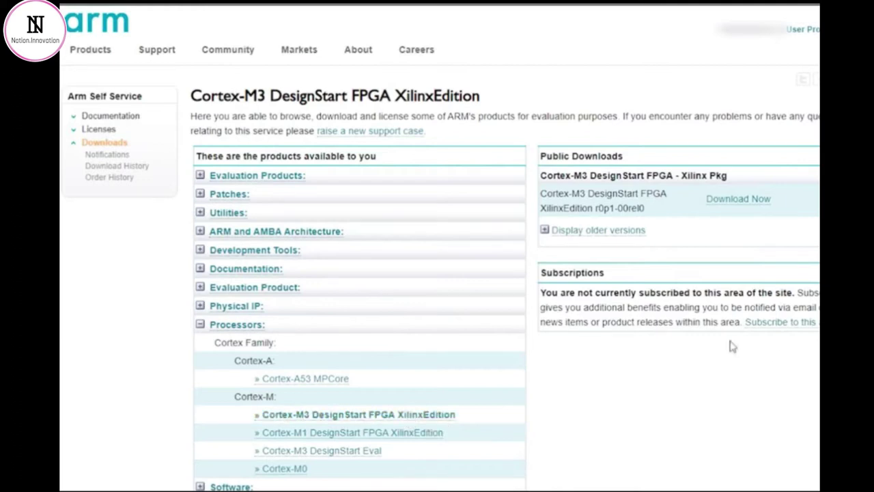
Download the Cortex-M3 DesignStart FPGA XilinxEdition r0p1-00rel0 package and extract its AT426-BU-98000-r0p1-00rel0 archive into a folder of the same name
left_click(763, 201)
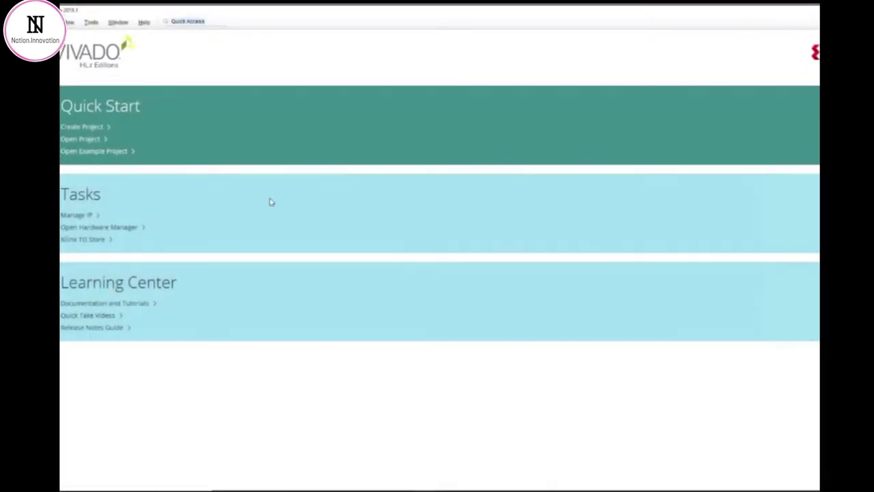
right_click(546, 198)
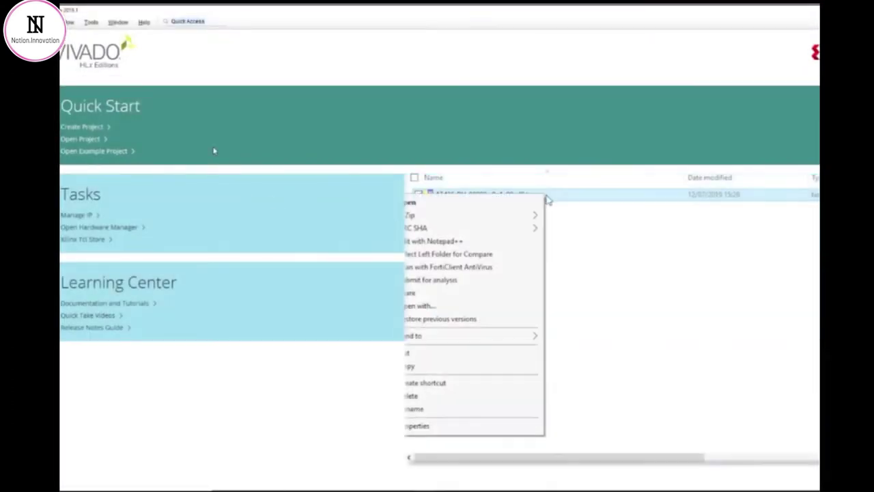
mouse_move(517, 216)
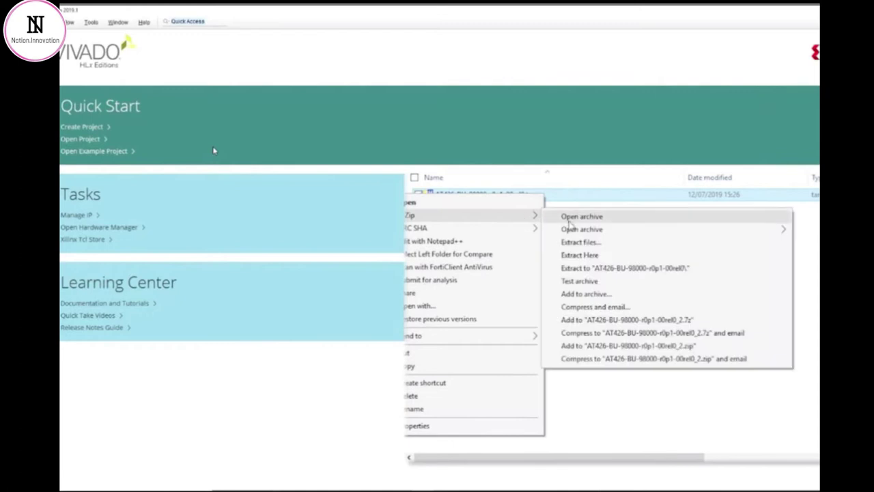
left_click(618, 268)
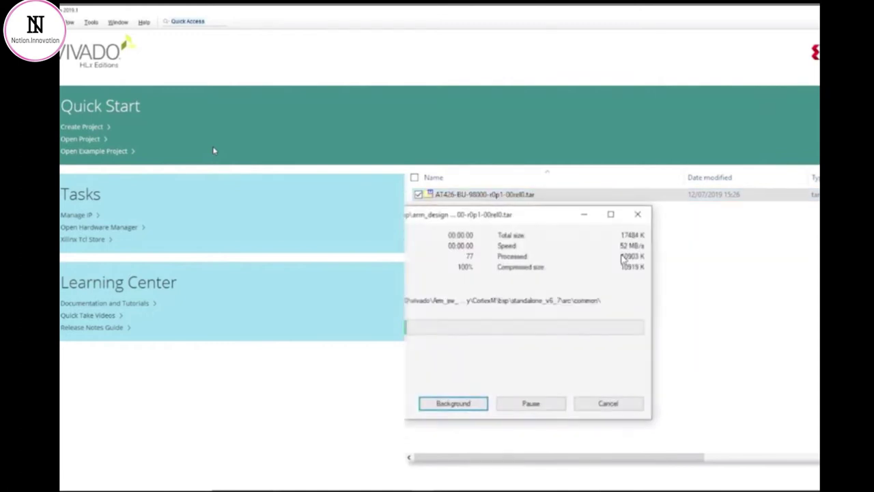
double_click(492, 196)
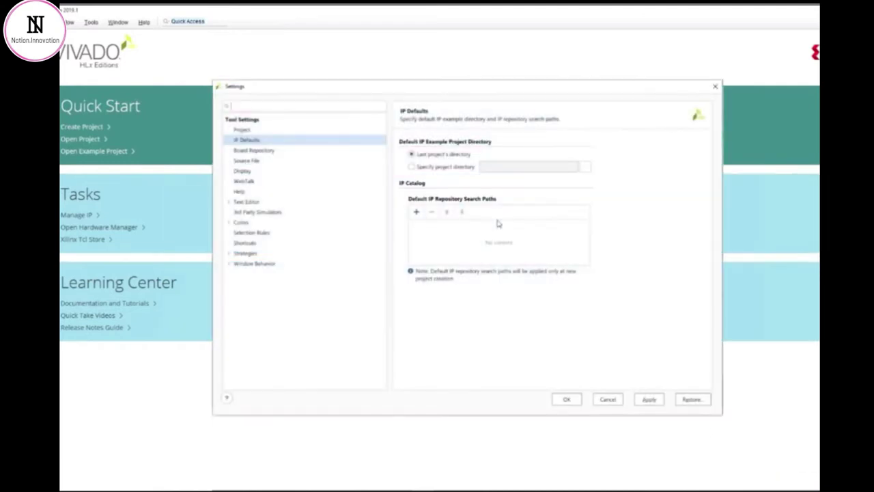
Add the Arm_ipi_repository folder from the extracted package's vivado directory as a default IP repository search path and apply the settings
left_click(416, 211)
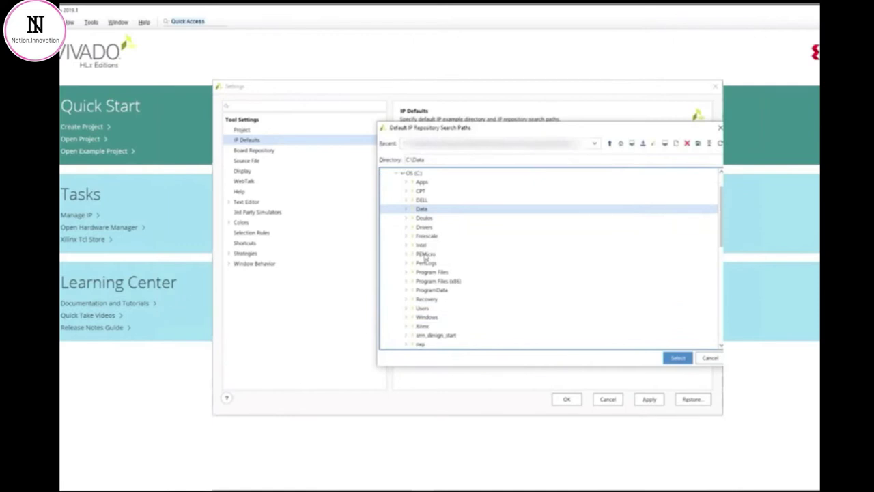
double_click(447, 335)
scroll(511, 335, "down", 1)
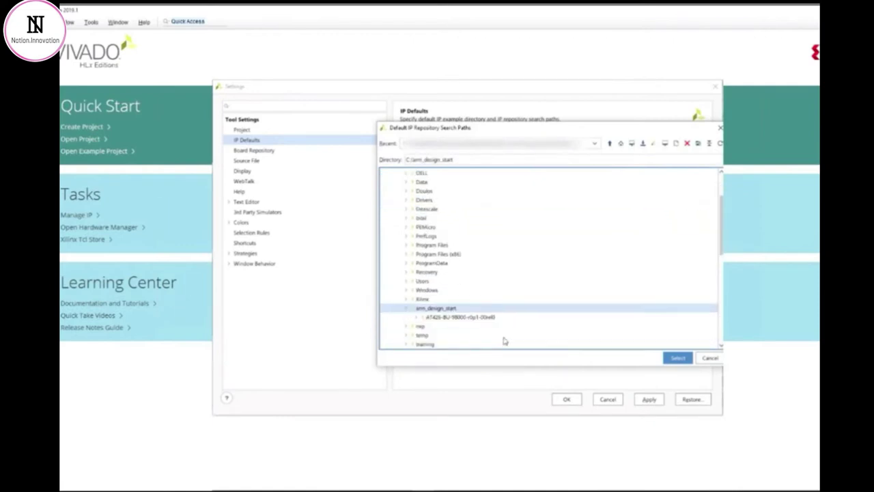
double_click(478, 317)
double_click(482, 325)
scroll(482, 327, "down", 2)
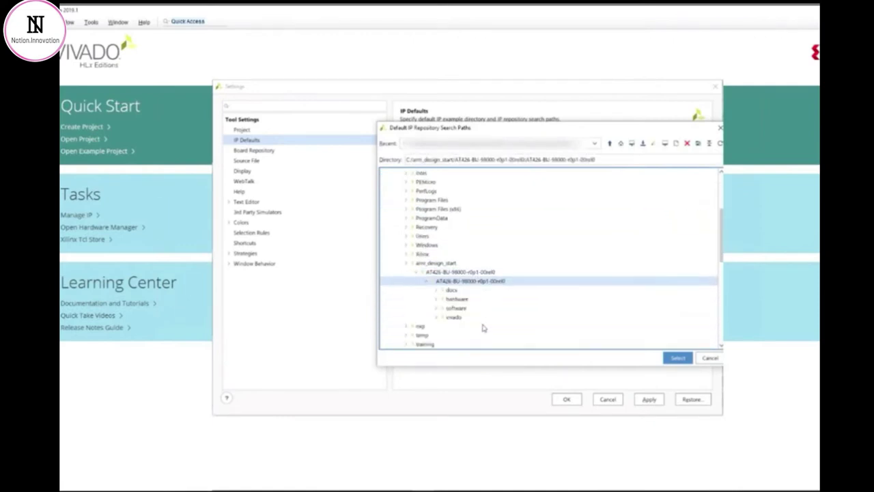
double_click(470, 320)
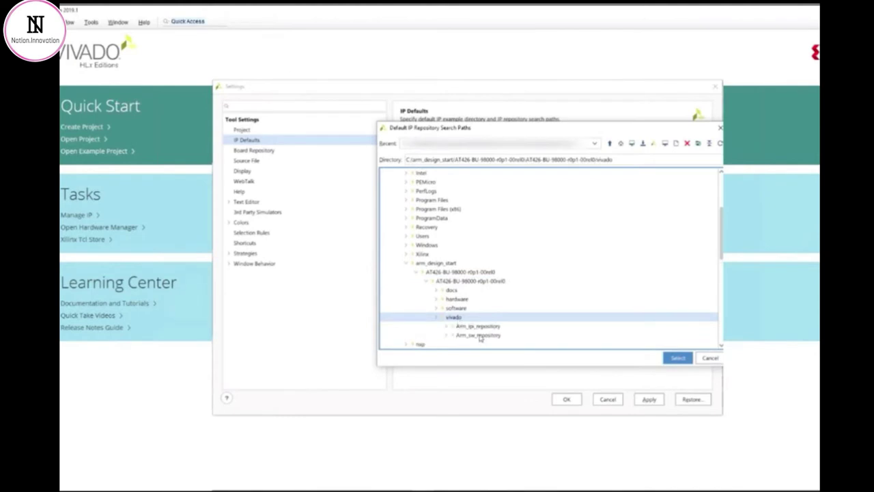
double_click(481, 328)
scroll(488, 322, "down", 1)
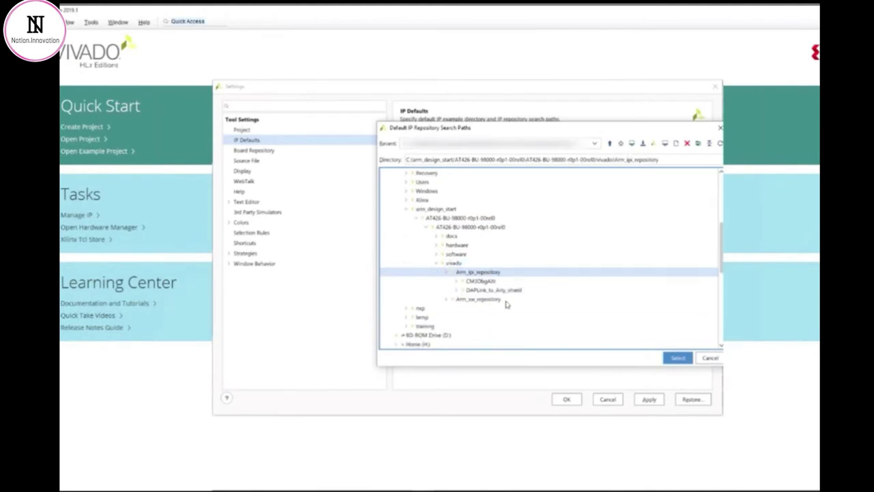
left_click(676, 357)
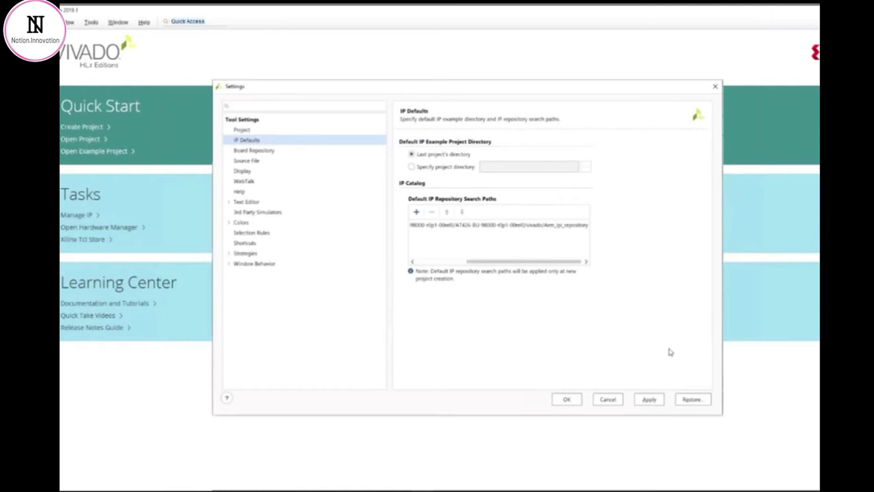
left_click(647, 401)
left_click(566, 399)
Start a new Vivado project named project_3 located at C:/arm_design_start/Project_3
left_click(61, 22)
mouse_move(102, 38)
left_click(175, 39)
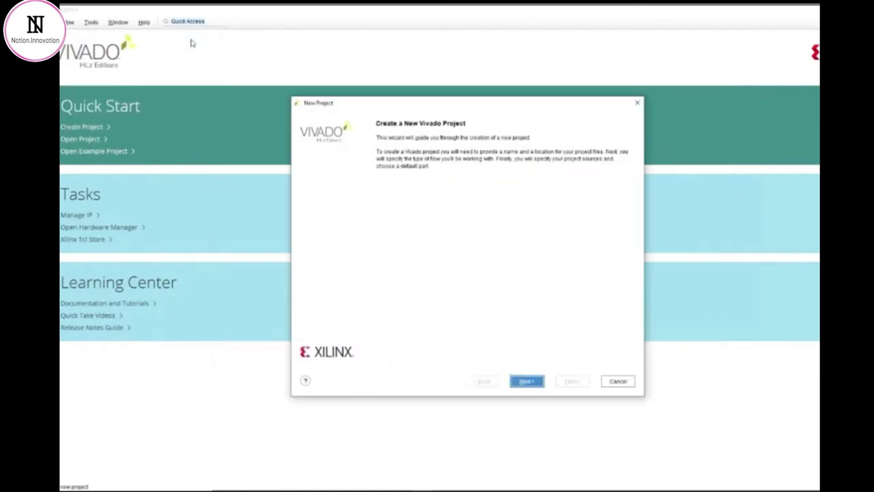
left_click(528, 381)
left_click(429, 181)
left_click(373, 164)
key("BackSpace")
type("3")
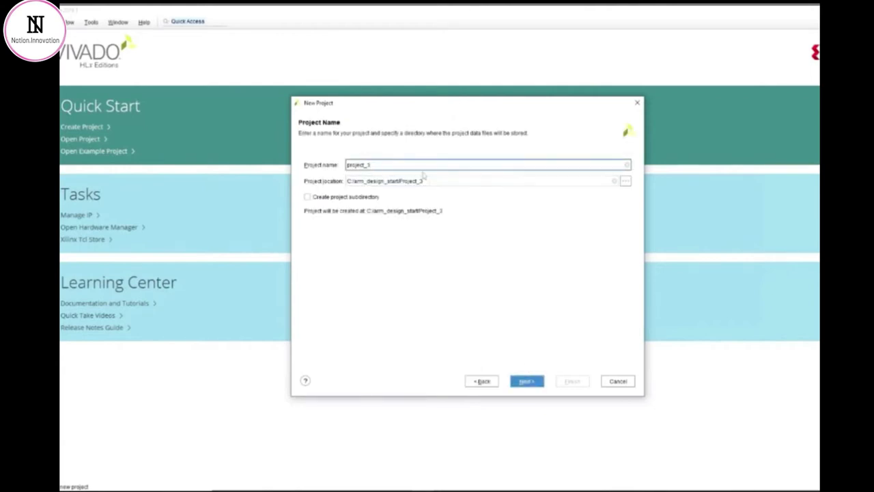
left_click(527, 380)
Create it as an RTL project without sources or constraints, with the Arty A7-35 as the default board
left_click(527, 380)
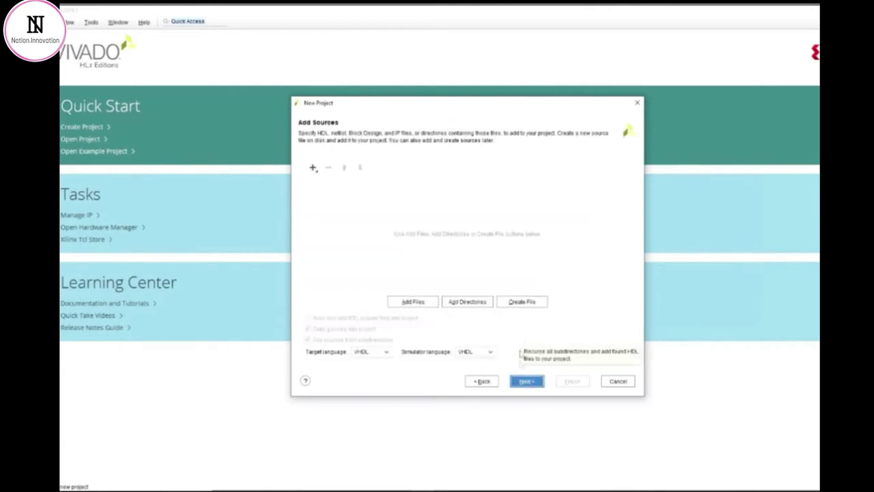
left_click(526, 381)
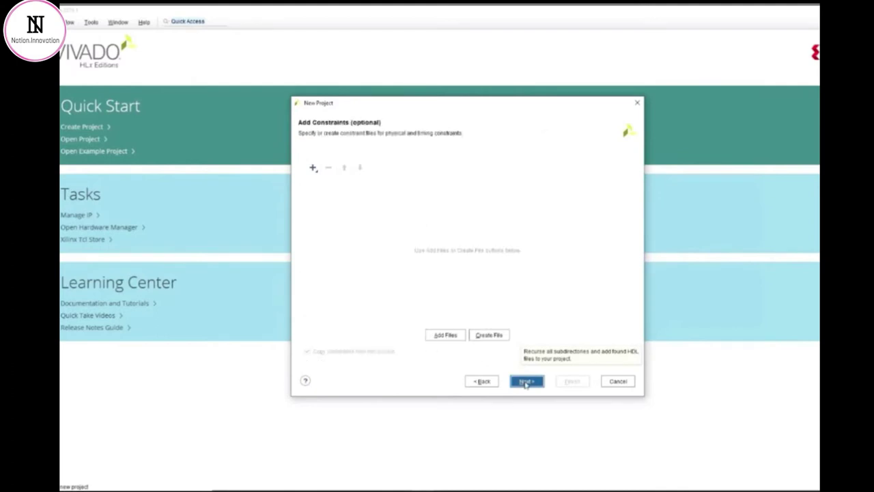
left_click(526, 381)
left_click(341, 165)
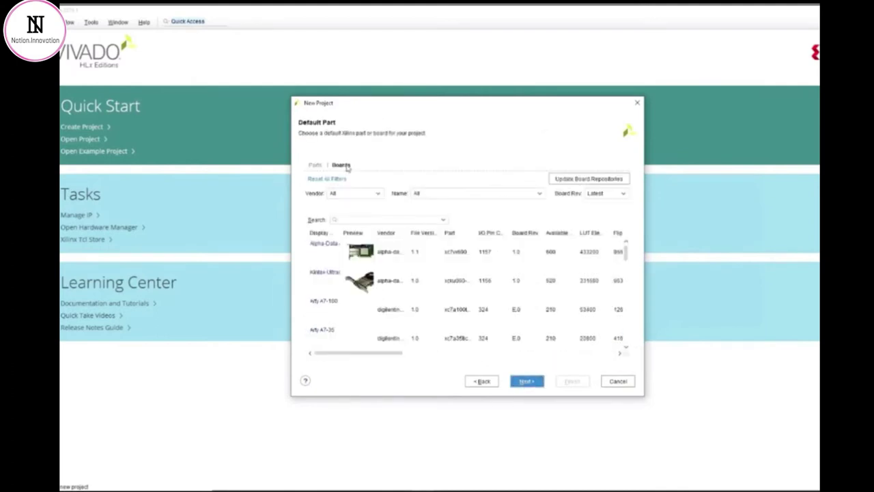
left_click(374, 221)
type("arty")
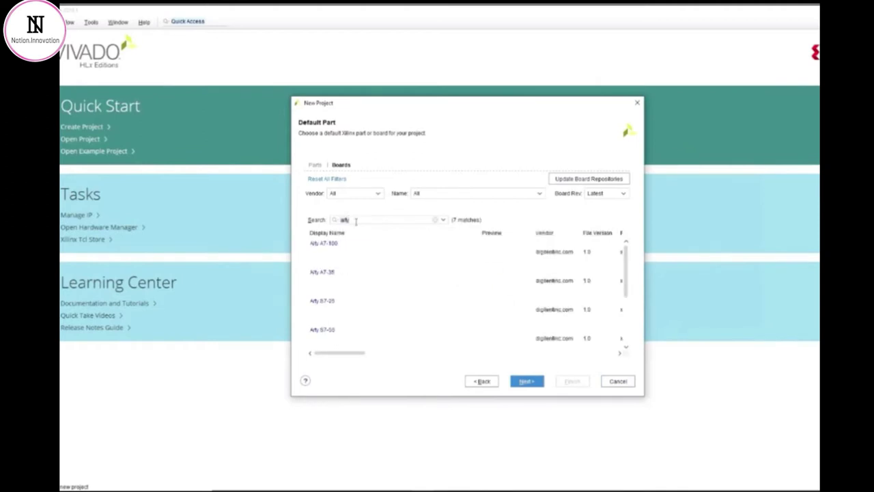
left_click(377, 284)
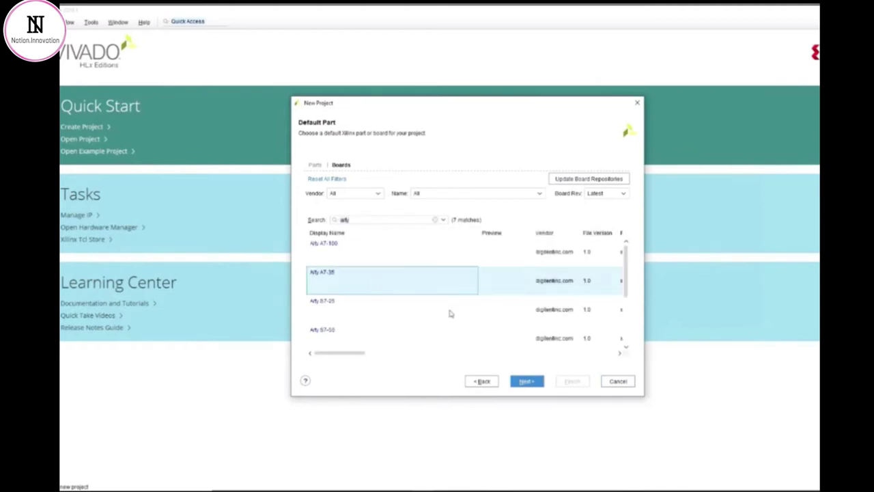
left_click(526, 382)
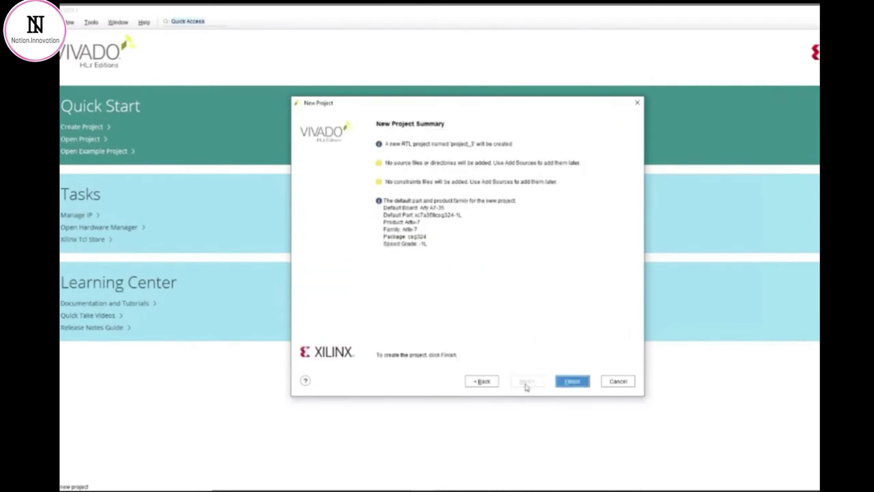
left_click(584, 384)
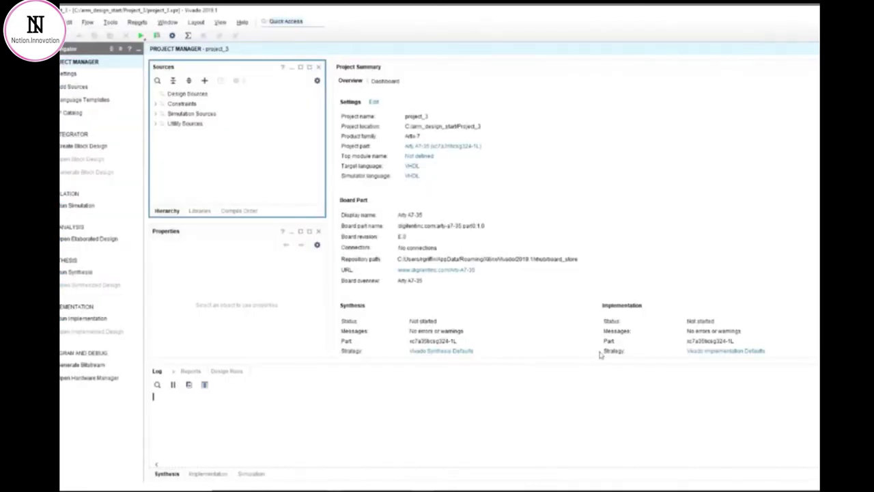
Create a block design named design_1 and add the Cortex-M3 IP to its empty diagram
left_click(81, 147)
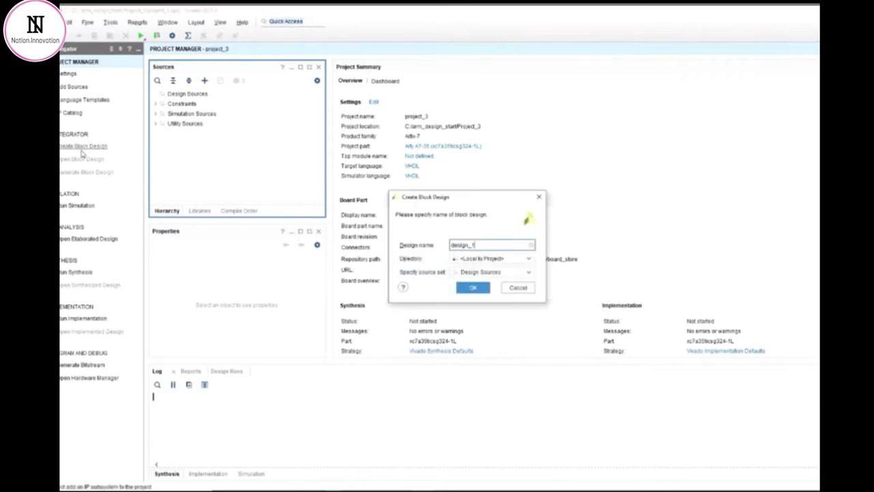
left_click(471, 288)
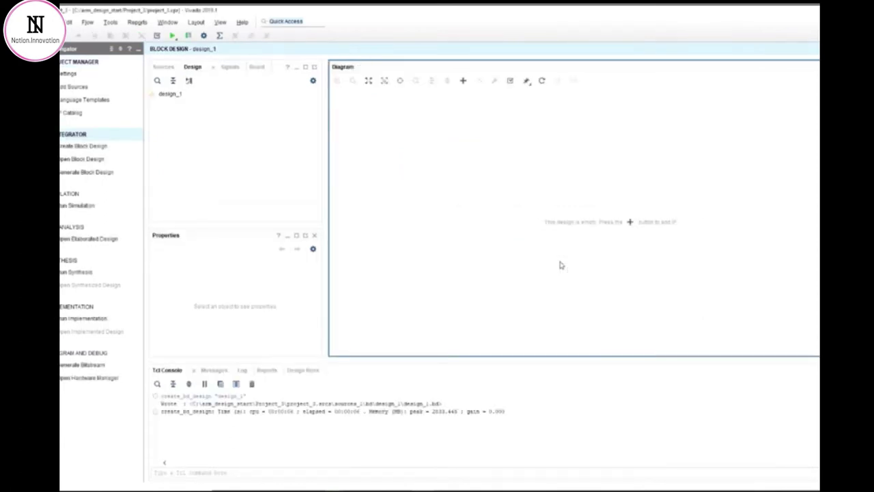
left_click(631, 224)
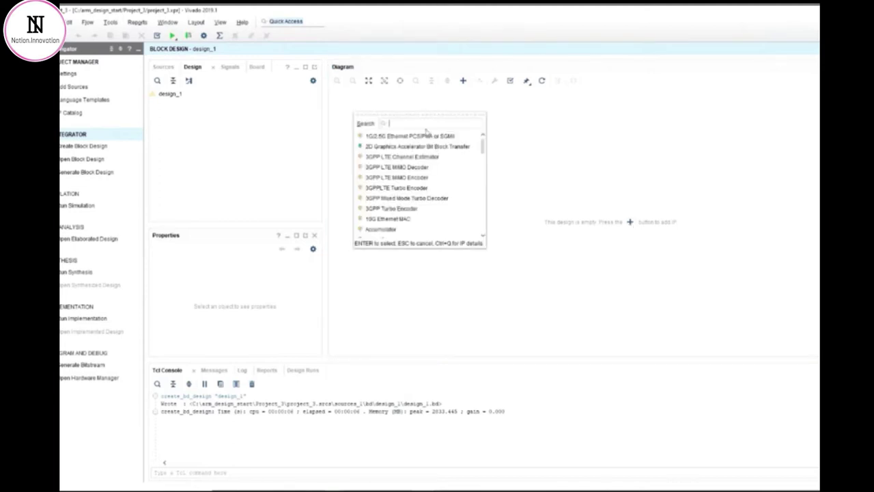
type("M3")
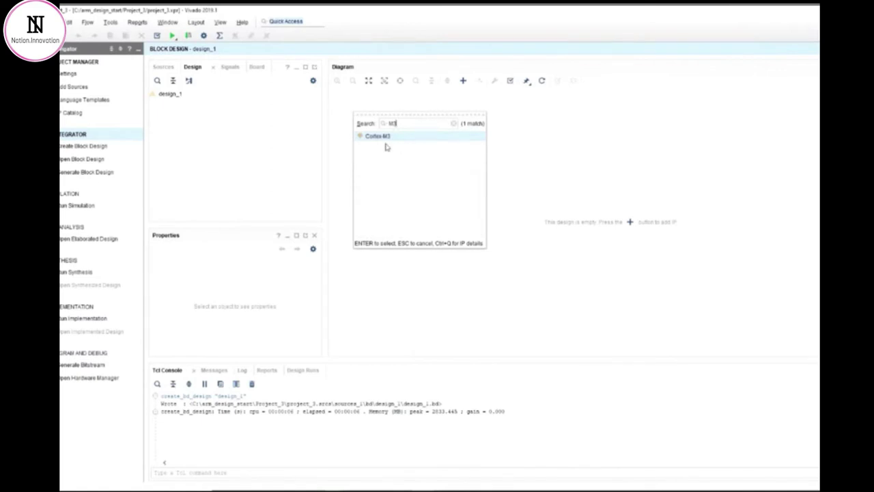
left_click_drag(389, 138, 628, 150)
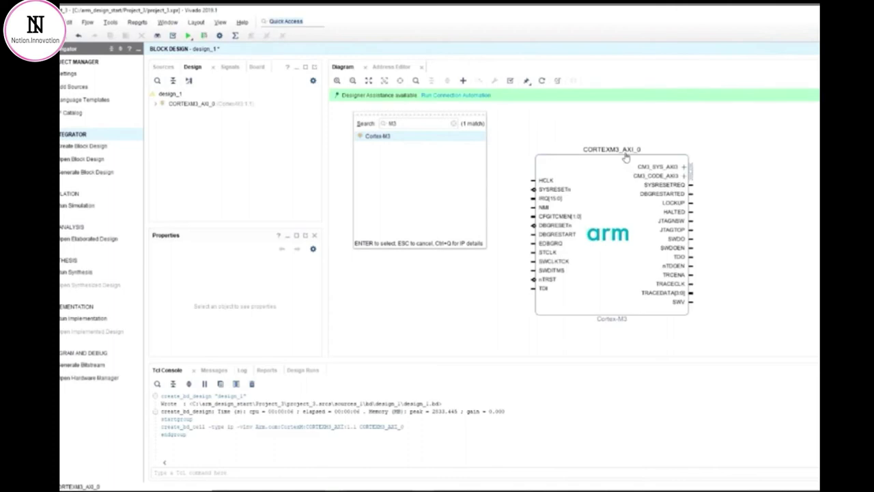
left_click(527, 131)
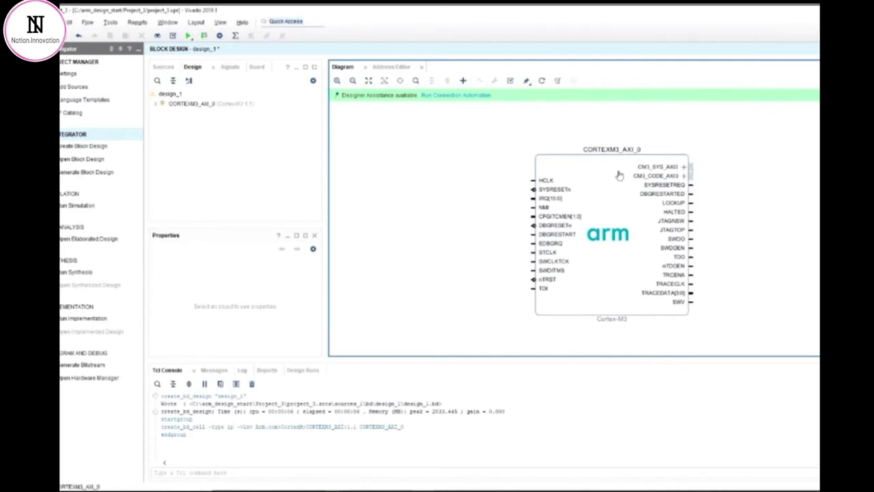
Open the Cortex-M3 block's customization and review its debug, instruction memory, data memory, interrupt count and IRQ priority settings
double_click(598, 197)
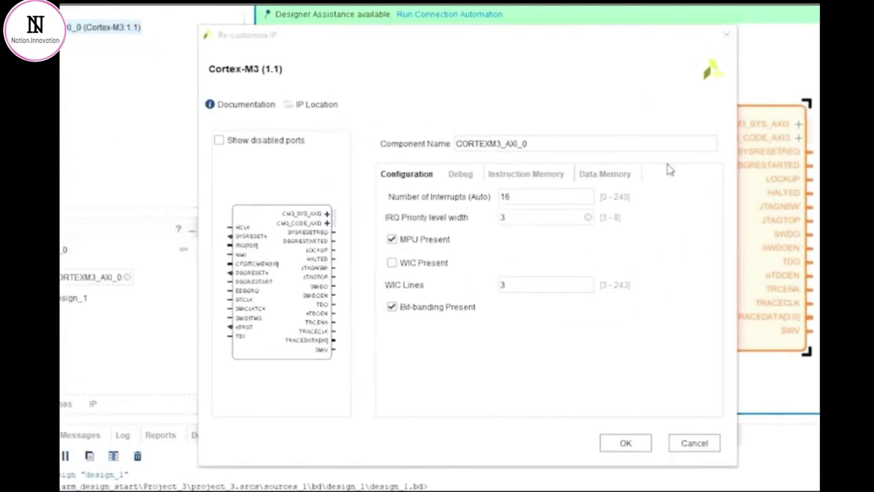
left_click(473, 176)
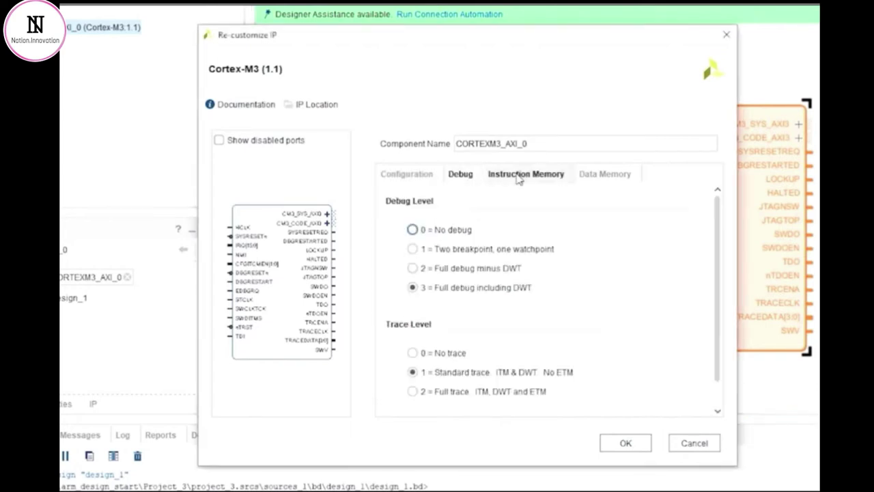
left_click(544, 175)
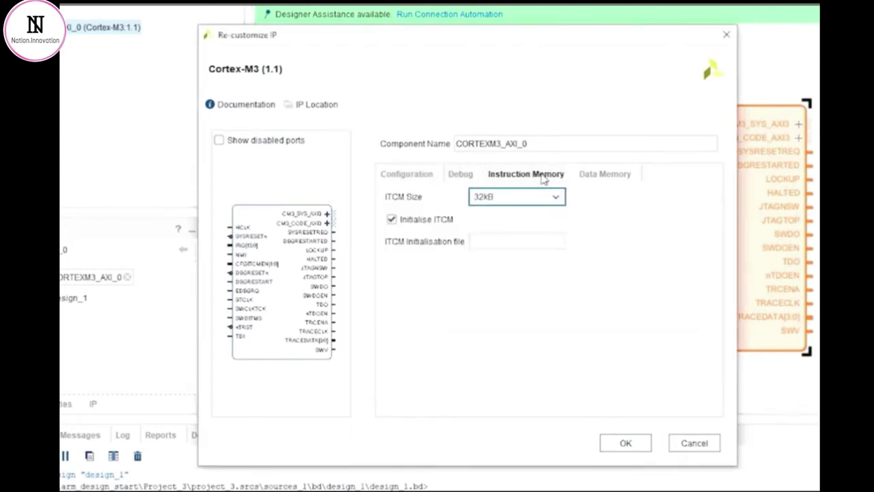
left_click(610, 176)
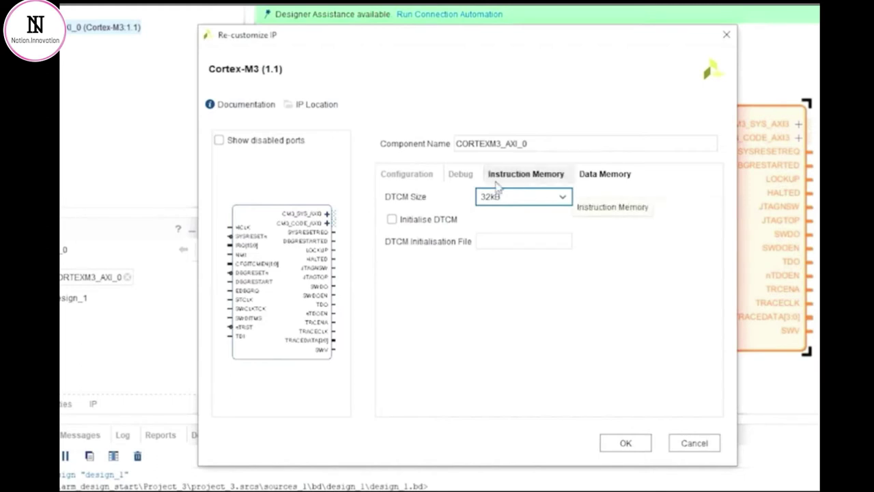
left_click(418, 175)
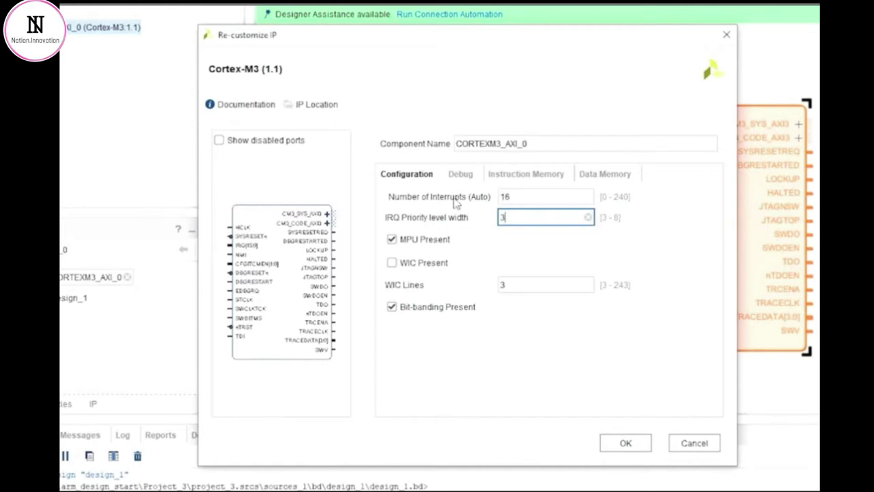
left_click(523, 198)
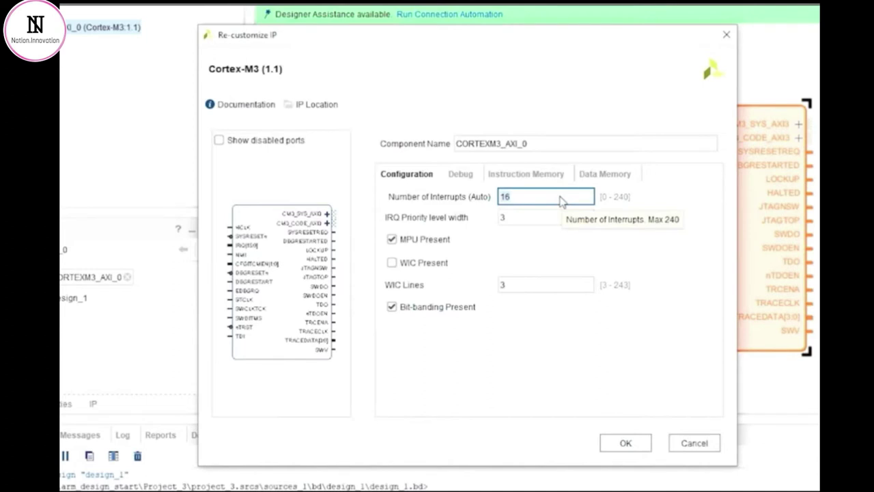
left_click(547, 215)
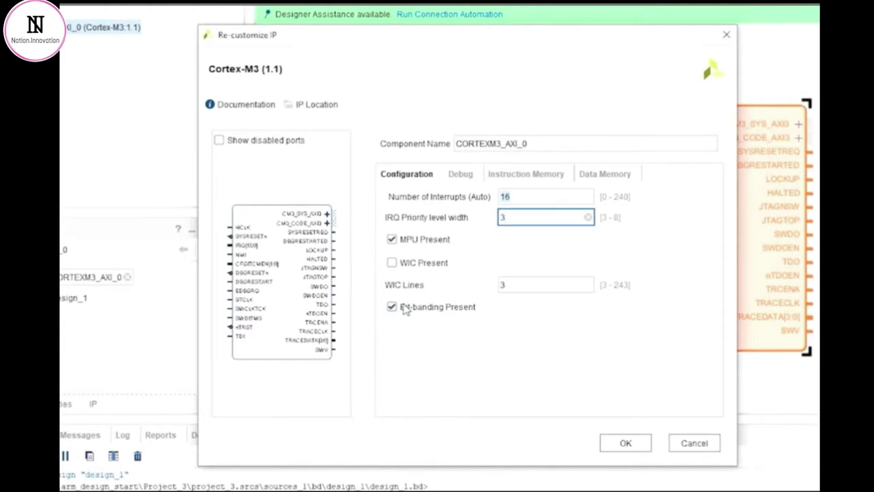
Disable bit-banding and the MPU for the Cortex-M3 and set its debug level to 0 = No debug
left_click(404, 309)
left_click(394, 241)
left_click(479, 177)
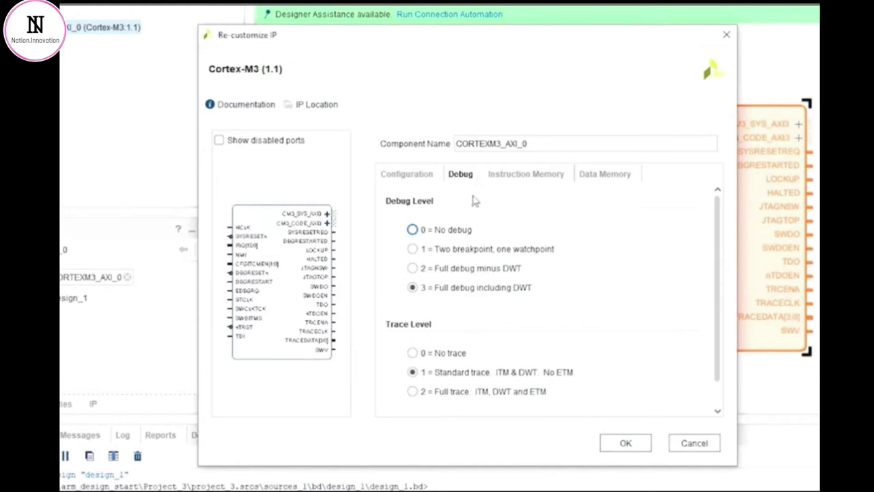
left_click(446, 230)
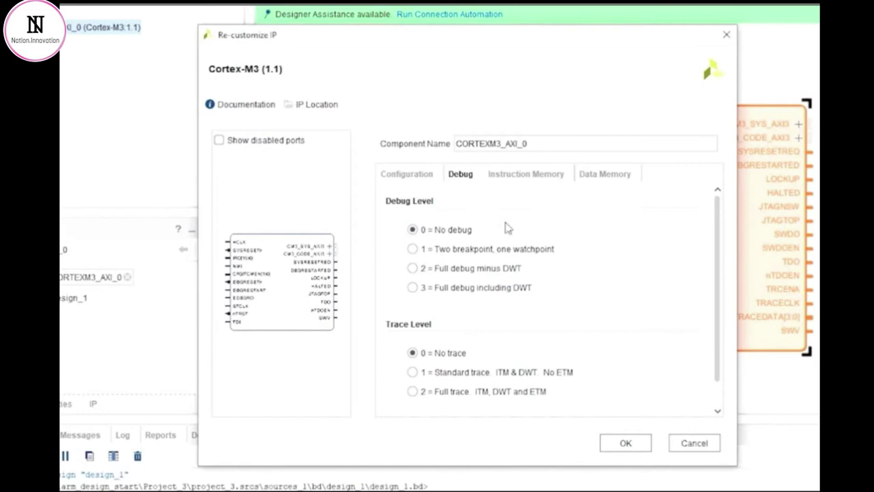
Set the Cortex-M3's debug level to 2 = Full debug minus DWT and its trace level to 0 = No trace
left_click(502, 288)
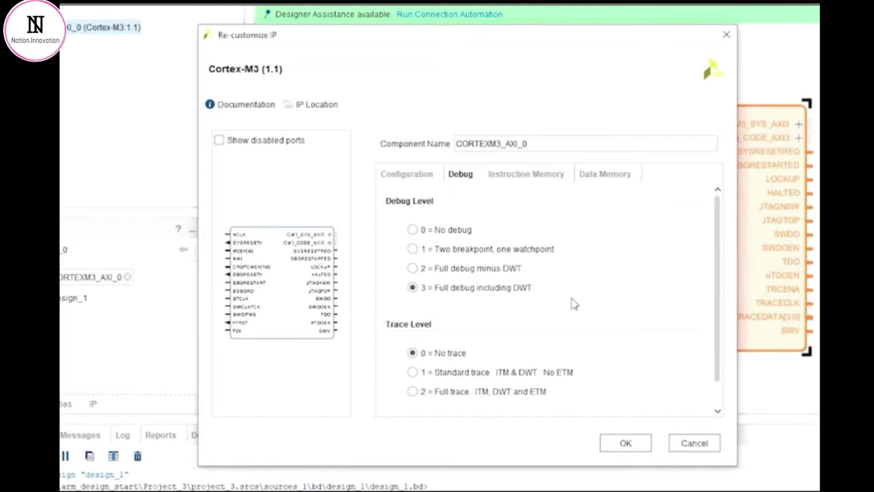
left_click(507, 252)
left_click(503, 270)
scroll(592, 351, "down", 2)
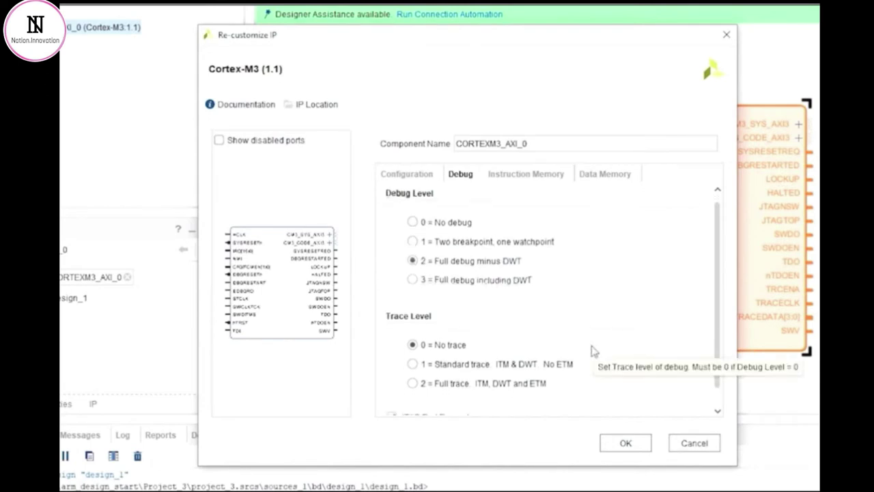
scroll(593, 351, "down", 1)
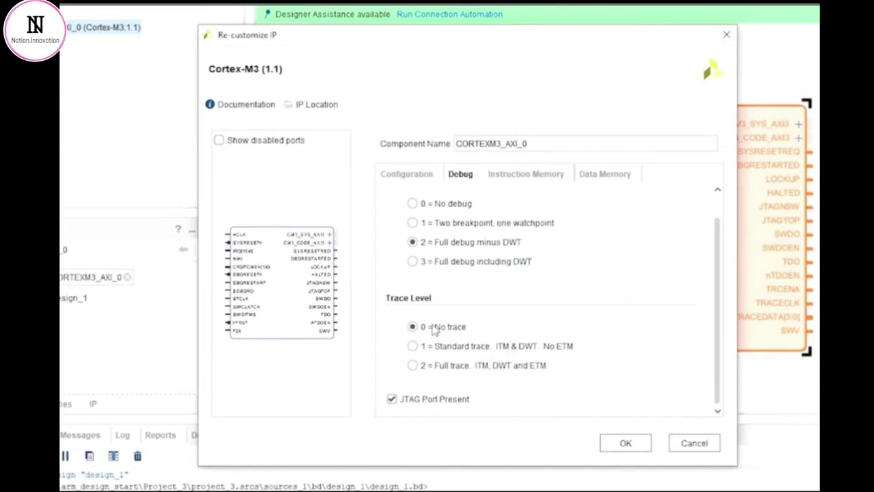
left_click(462, 350)
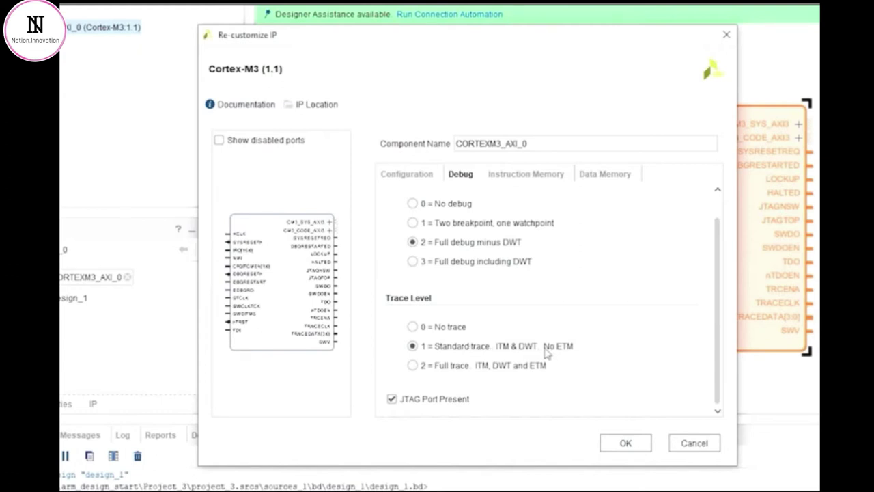
left_click(482, 369)
left_click(458, 329)
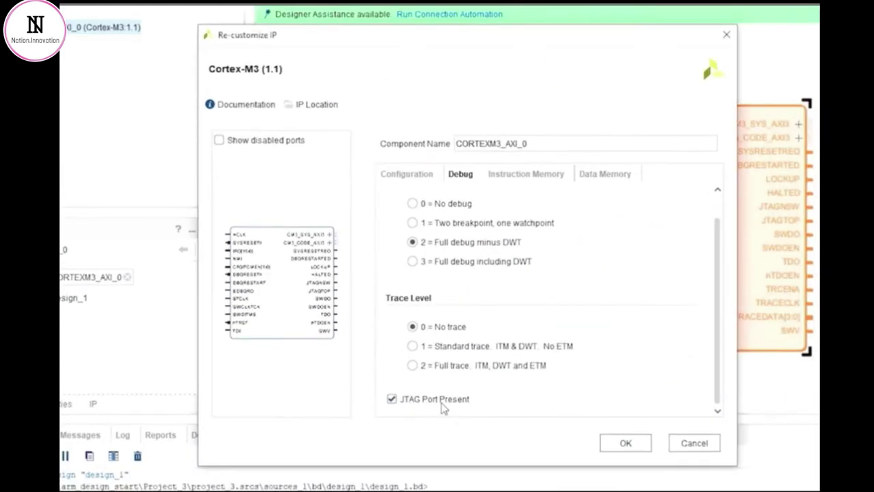
Review the ITCM and DTCM size options in the Cortex-M3's instruction and data memory settings
left_click(545, 177)
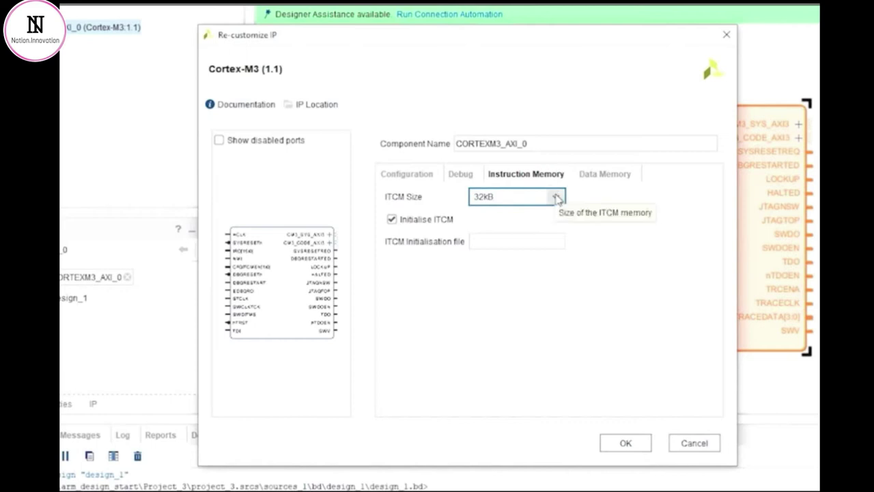
left_click(555, 196)
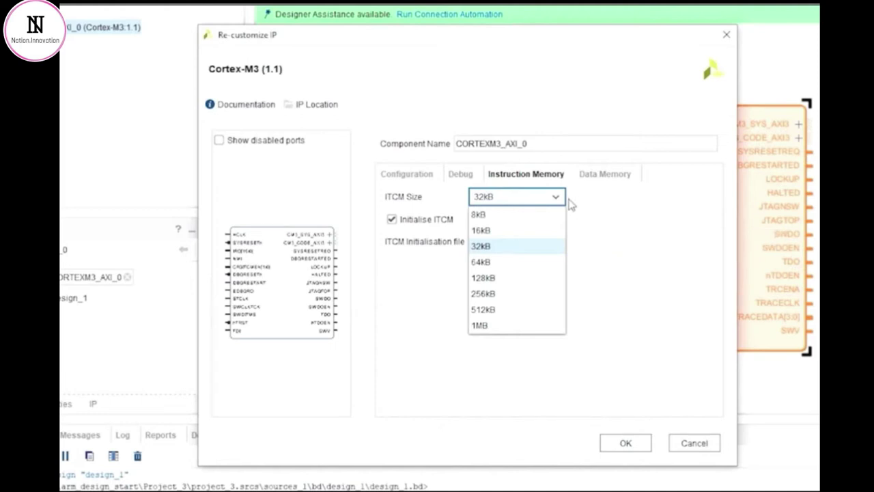
left_click(591, 195)
left_click(608, 181)
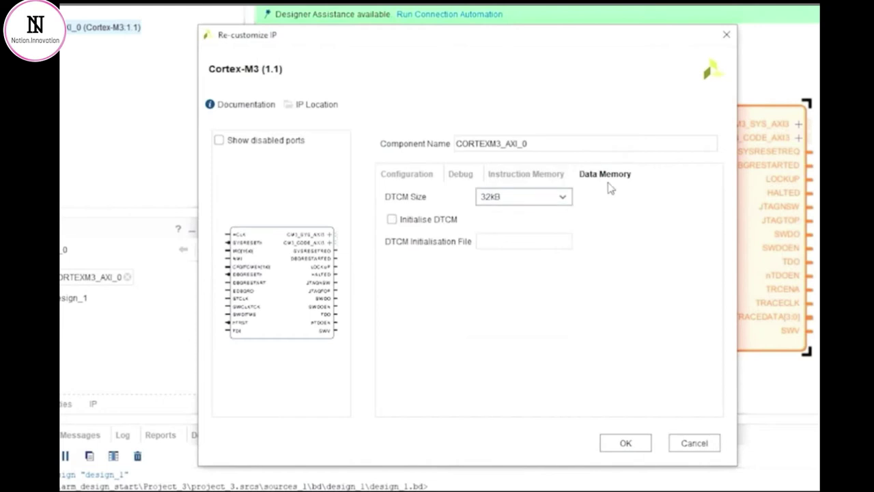
left_click(551, 203)
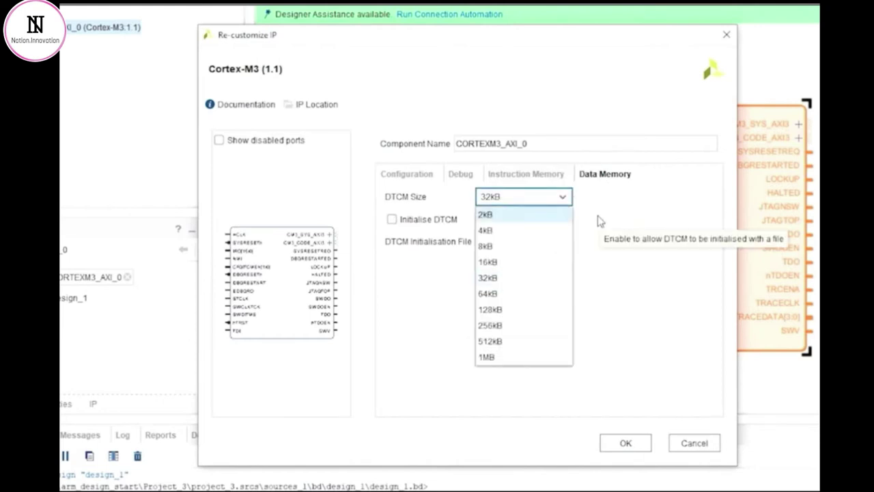
left_click(597, 218)
Disable ITCM initialisation for the Cortex-M3 and apply the customized core settings
left_click(546, 176)
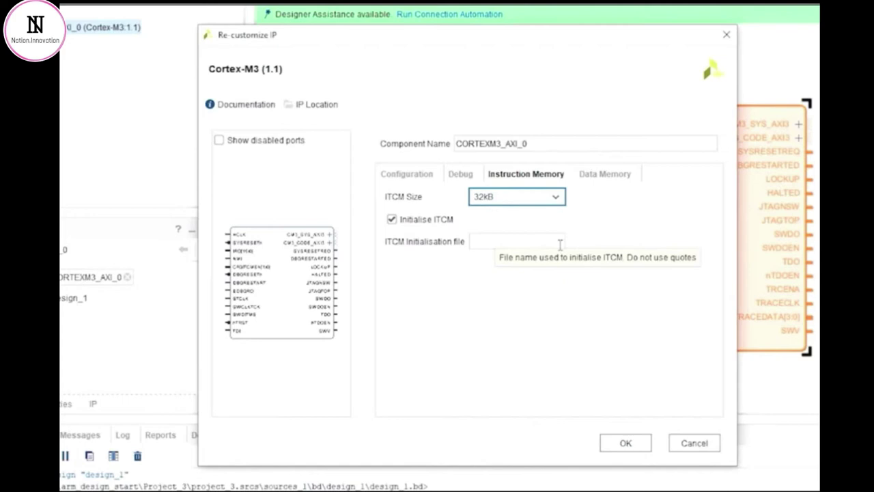
left_click(393, 221)
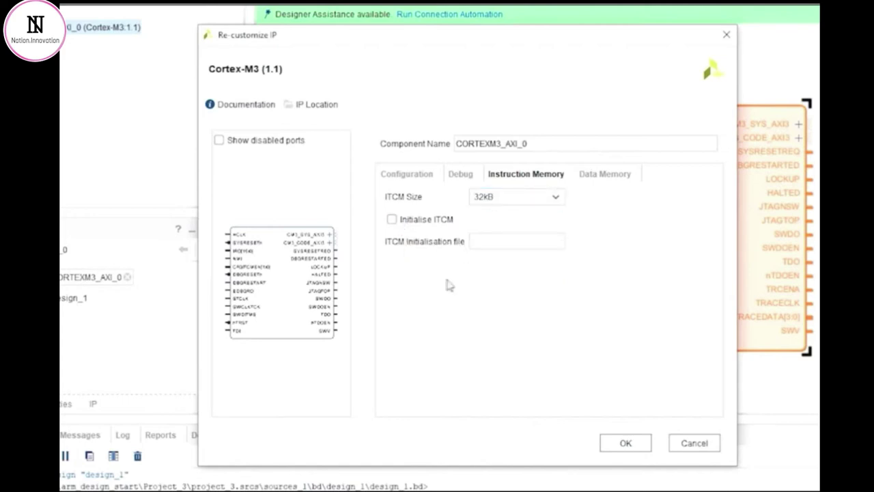
left_click(616, 183)
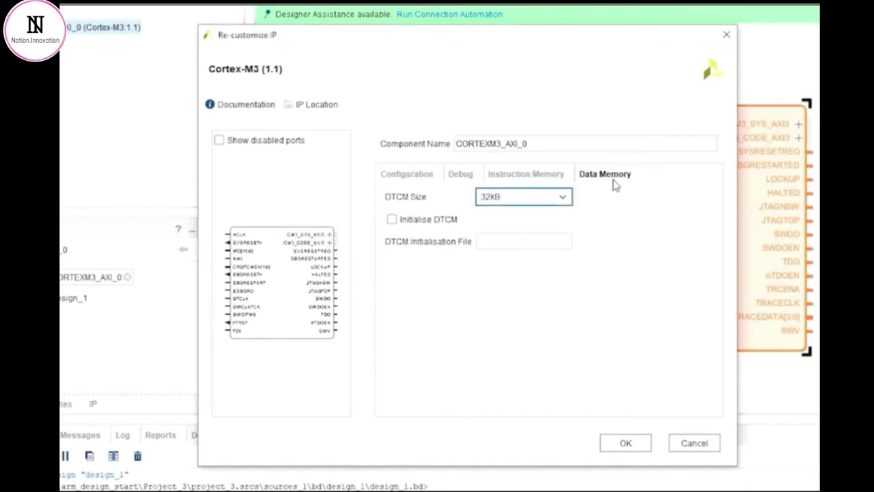
left_click(423, 176)
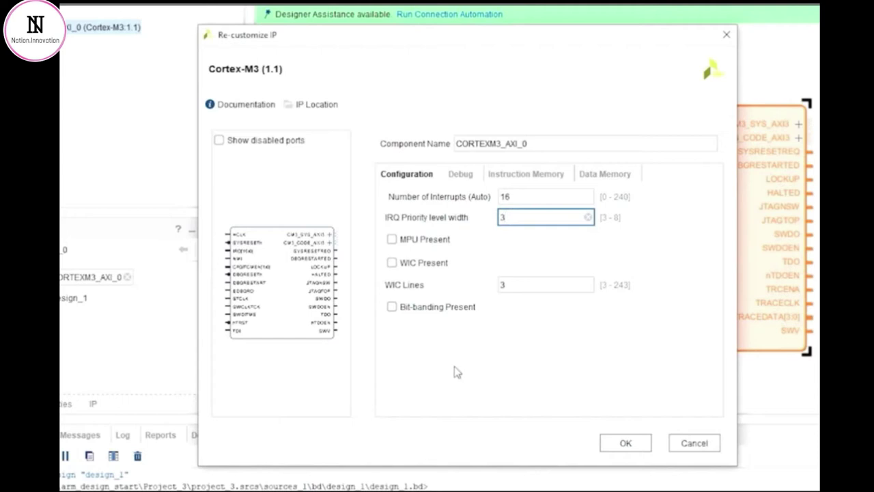
left_click(621, 444)
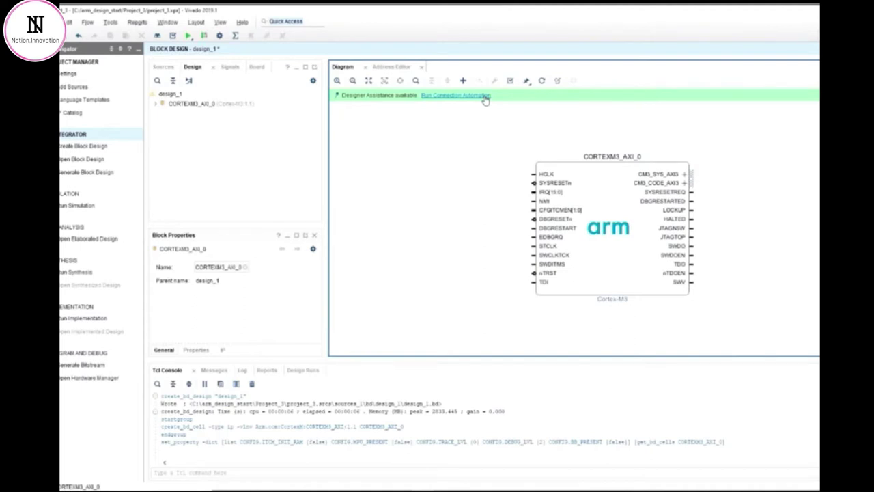
Run connection automation for SWCLKTCK with a New Clocking Wizard (100 MHz) as clock source, and regenerate the diagram layout
left_click(456, 95)
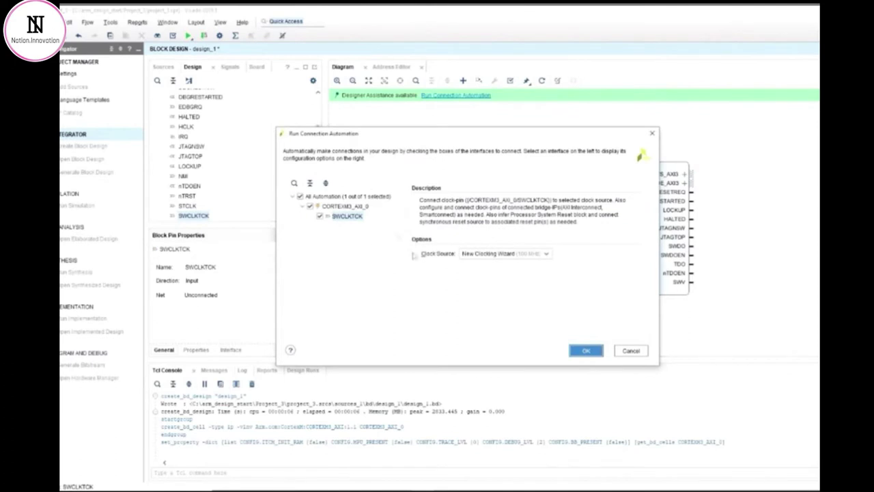
left_click(584, 350)
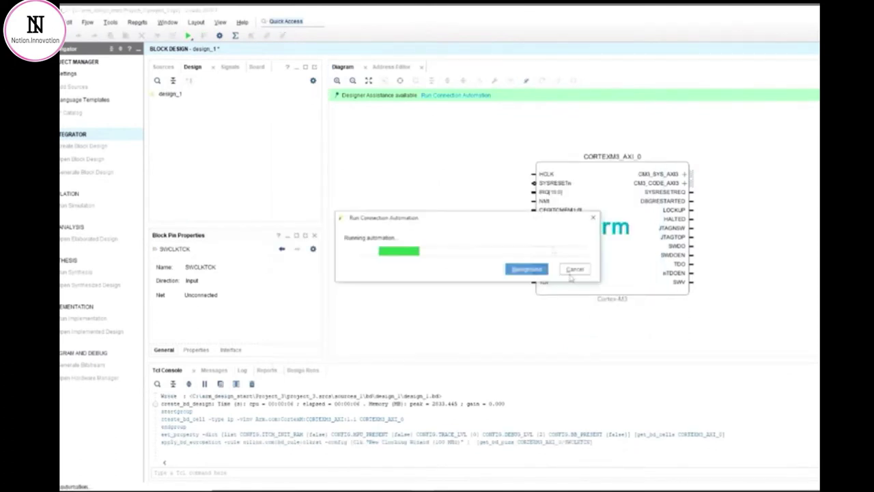
left_click(542, 80)
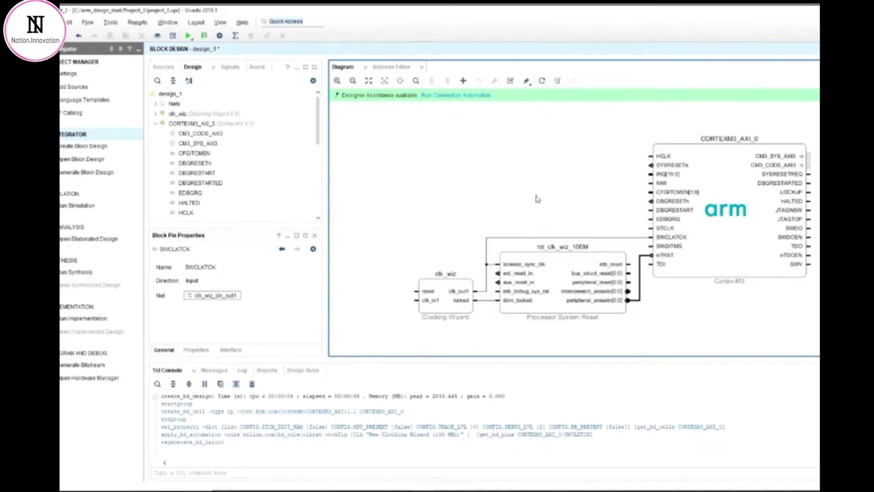
Run connection automation for all clk_wiz and rst_clk_wiz_100M pins, and regenerate the diagram layout
left_click(470, 96)
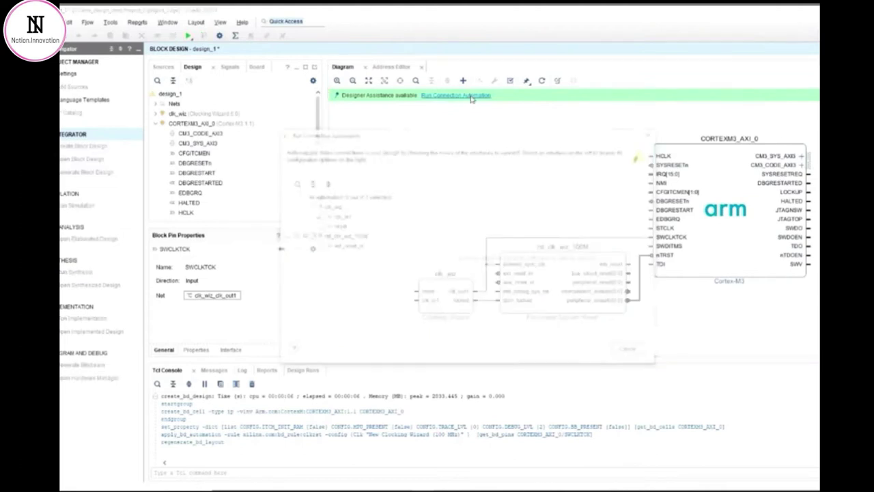
left_click(300, 196)
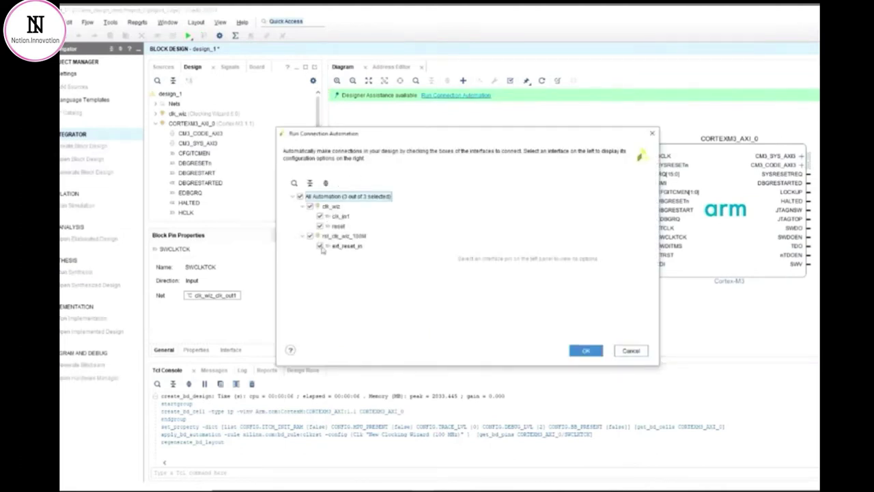
left_click(594, 351)
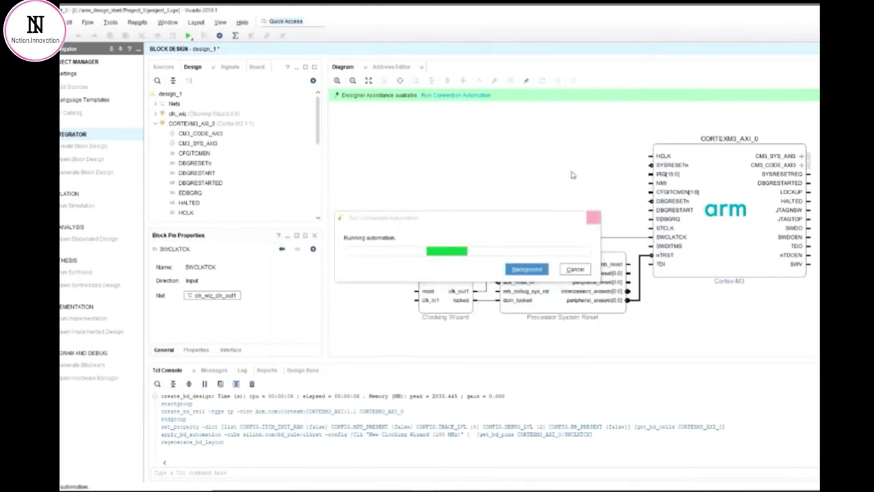
left_click(542, 85)
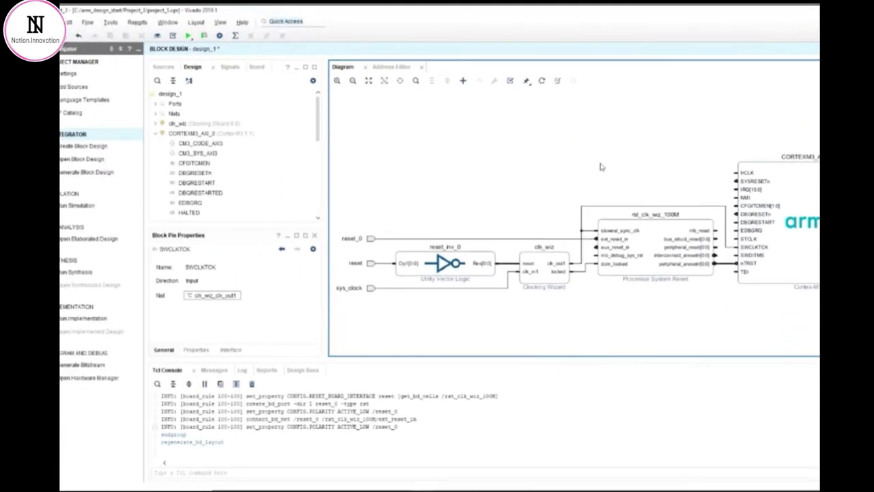
Find the AXI Quad SPI IP and add it to the block design
left_click(463, 81)
mouse_move(482, 147)
left_mouse_down()
mouse_move(482, 161)
mouse_move(480, 137)
left_mouse_up()
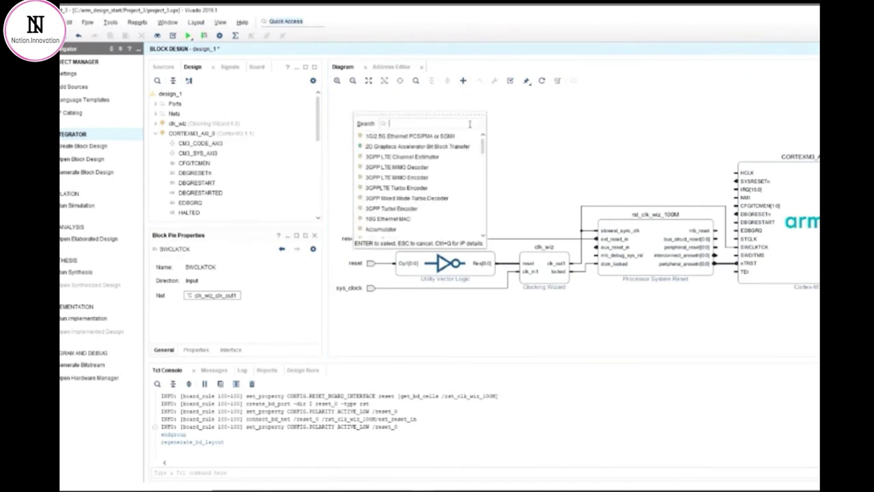
type("quad")
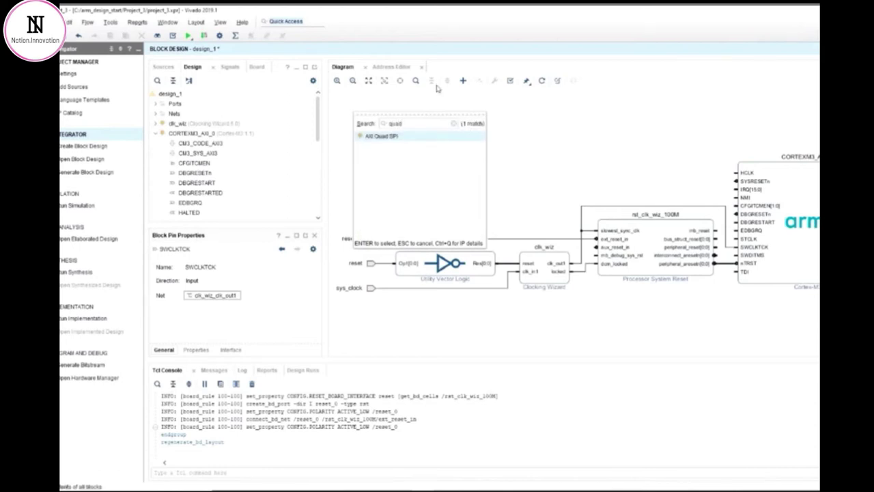
left_click_drag(403, 141, 579, 126)
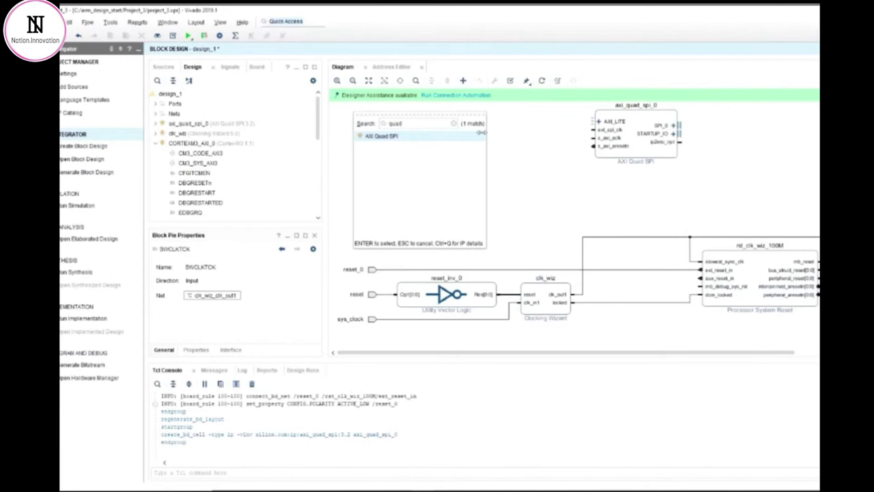
Find the AXI Interconnect IP and add it to the block design
key("BackSpace")
key("BackSpace")
key("BackSpace")
key("BackSpace")
type("axi inter")
left_click_drag(402, 149, 523, 176)
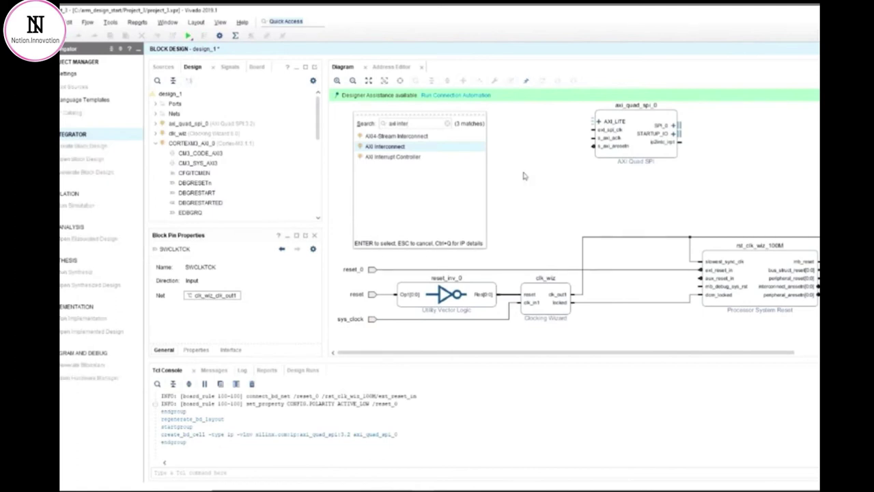
left_click(641, 203)
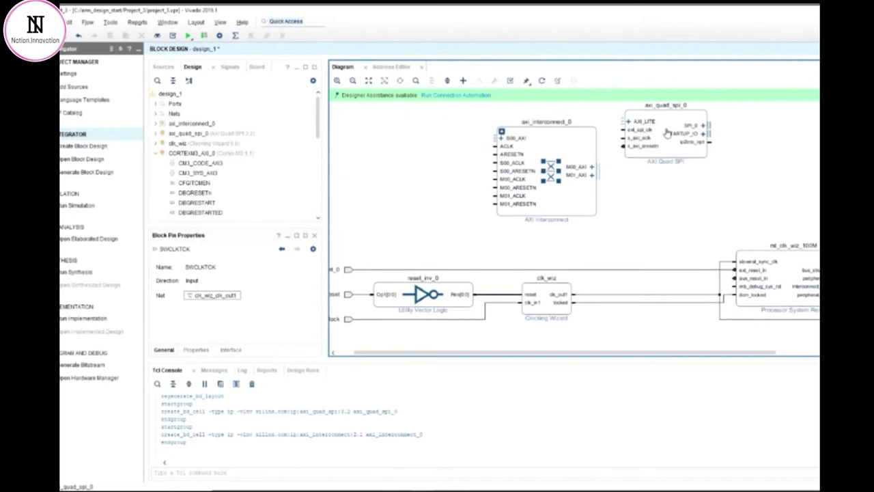
Customize the AXI Quad SPI with the qspi flash board interface and XIP mode enabled, and regenerate the diagram layout
double_click(667, 132)
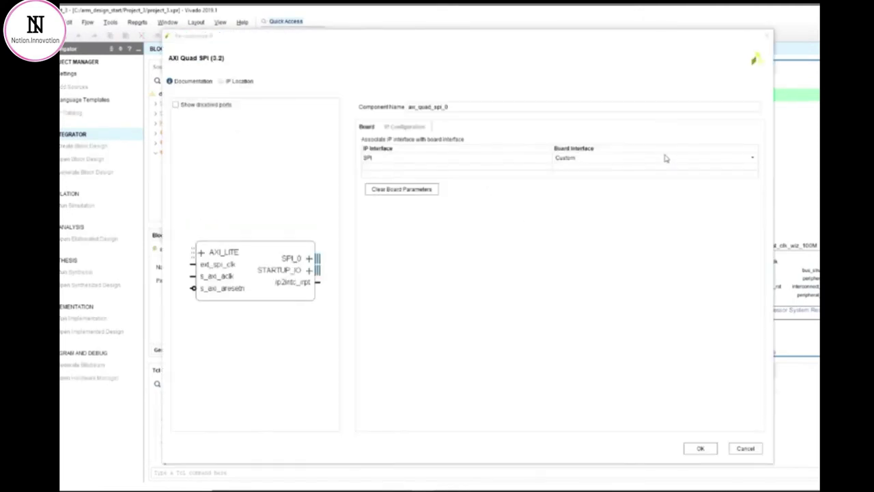
left_click(663, 158)
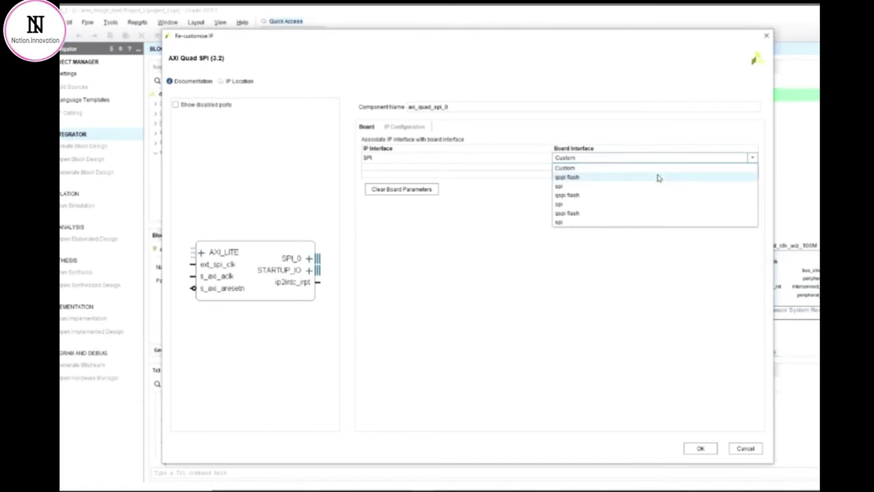
left_click(658, 177)
left_click(405, 127)
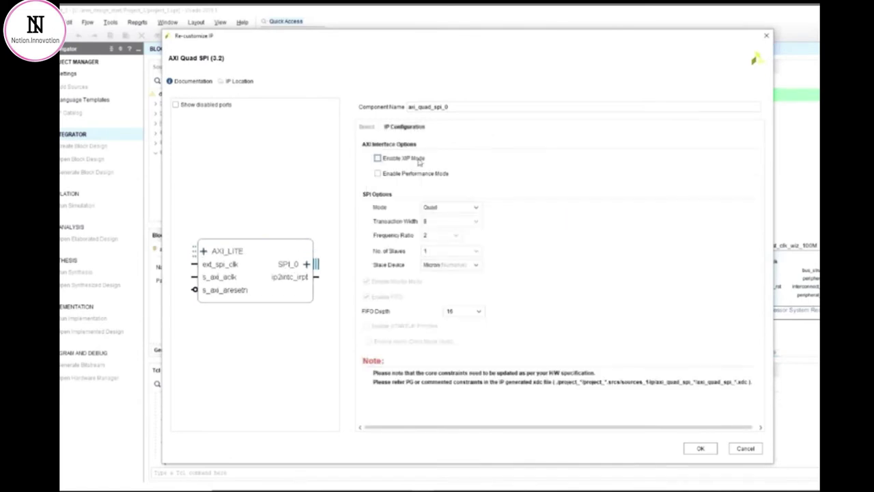
left_click(419, 161)
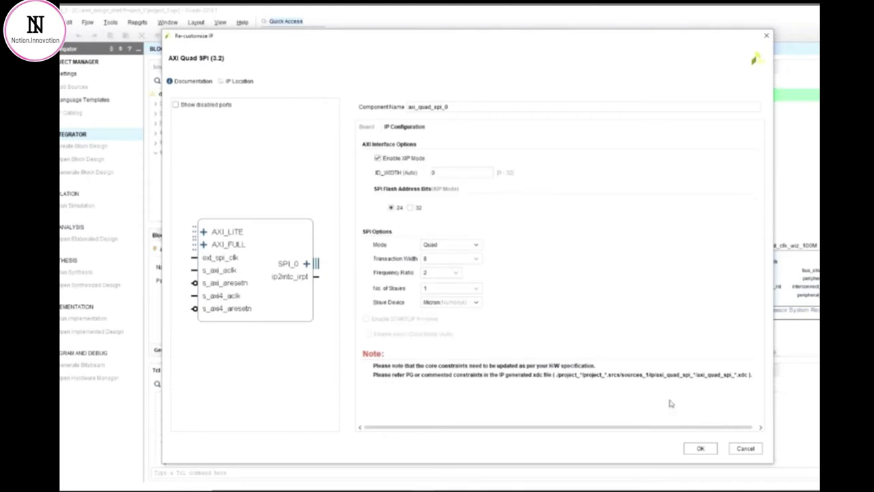
left_click(697, 448)
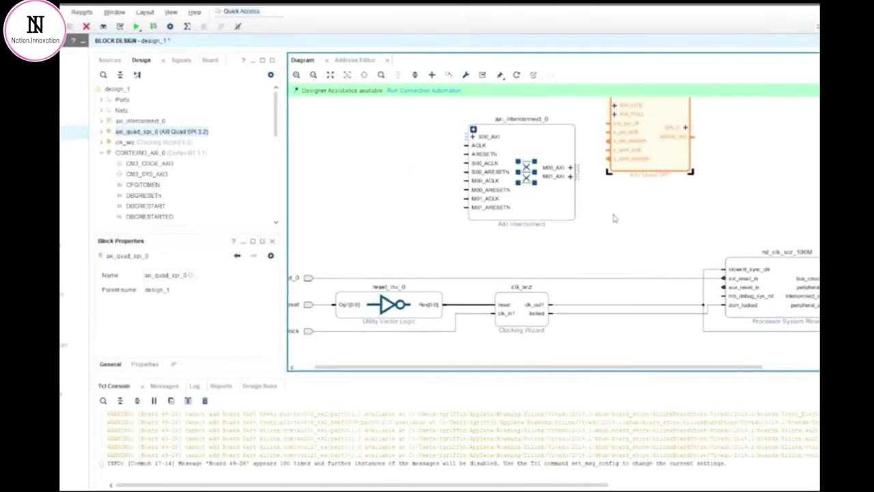
left_click(516, 74)
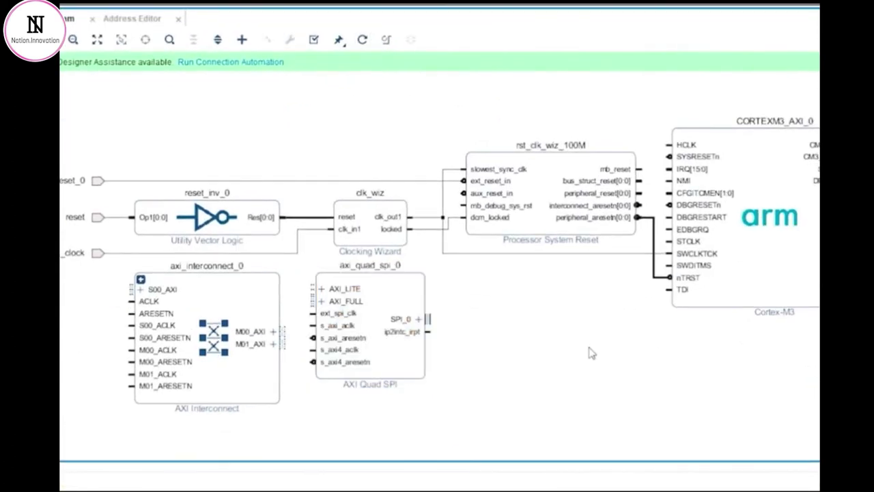
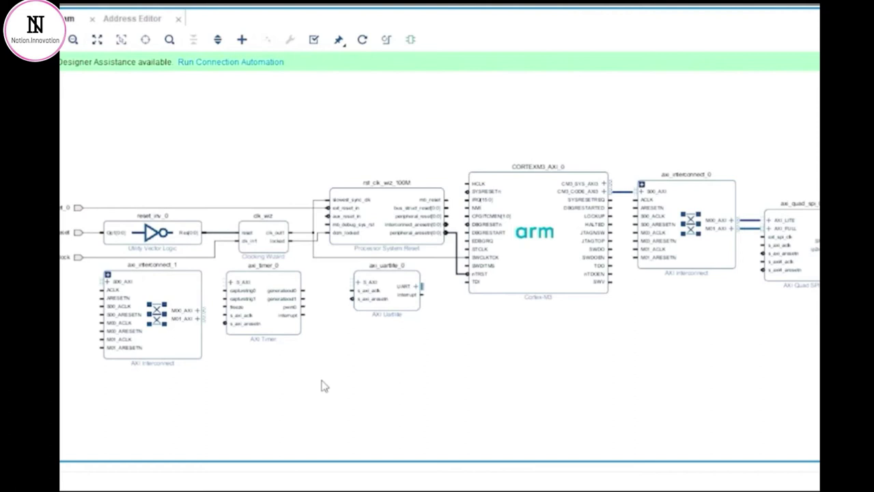
Connect CM3_SYS_AXI3 to axi_interconnect_1's S00_AXI, then its M00_AXI to the AXI Timer and M01_AXI to the AXI Uartlite
left_click_drag(616, 177, 107, 280)
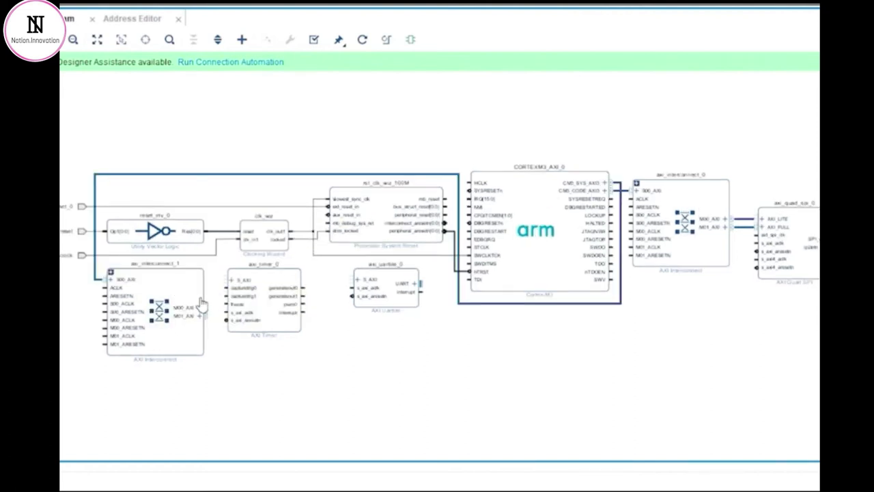
mouse_move(204, 307)
left_mouse_down()
mouse_move(228, 271)
mouse_move(230, 280)
left_mouse_up()
left_click_drag(202, 318, 352, 280)
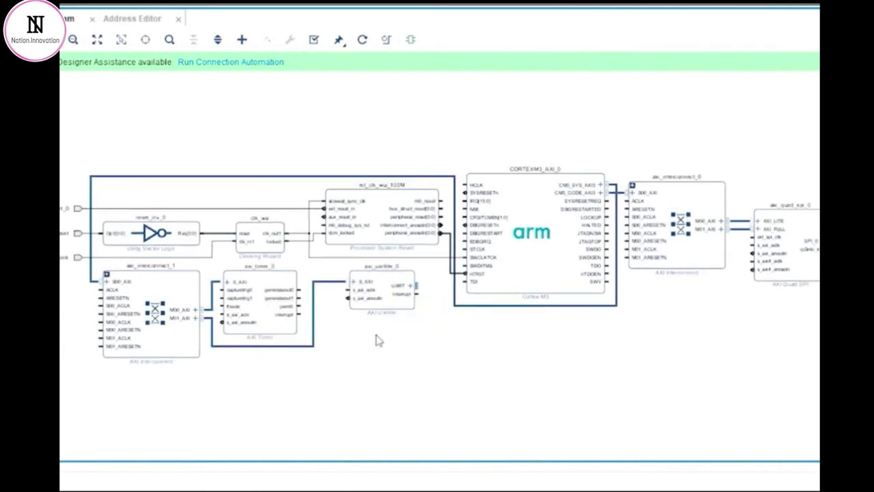
Regenerate the diagram layout and customize the AXI Uartlite with the usb uart board interface and a baud rate of 115200
left_click(363, 41)
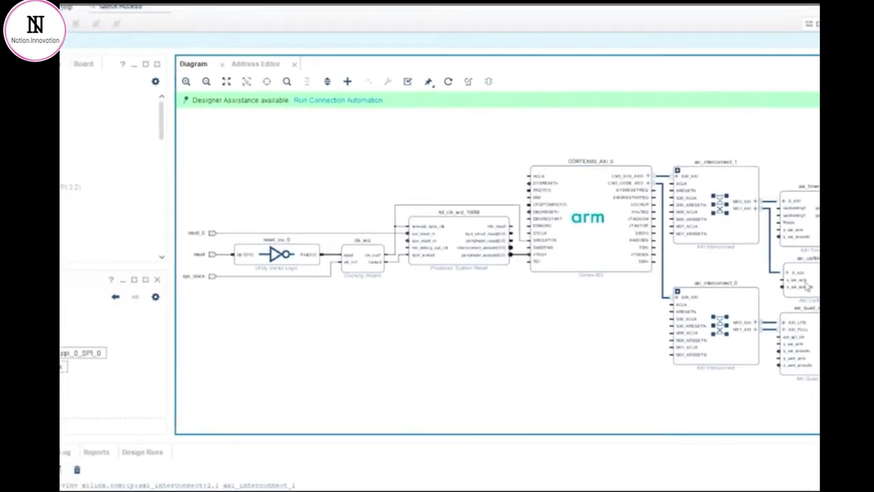
double_click(807, 287)
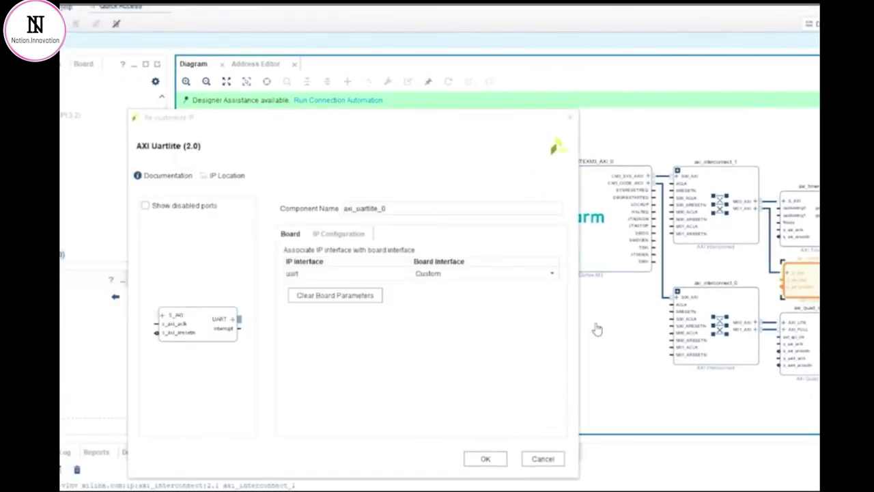
left_click(529, 274)
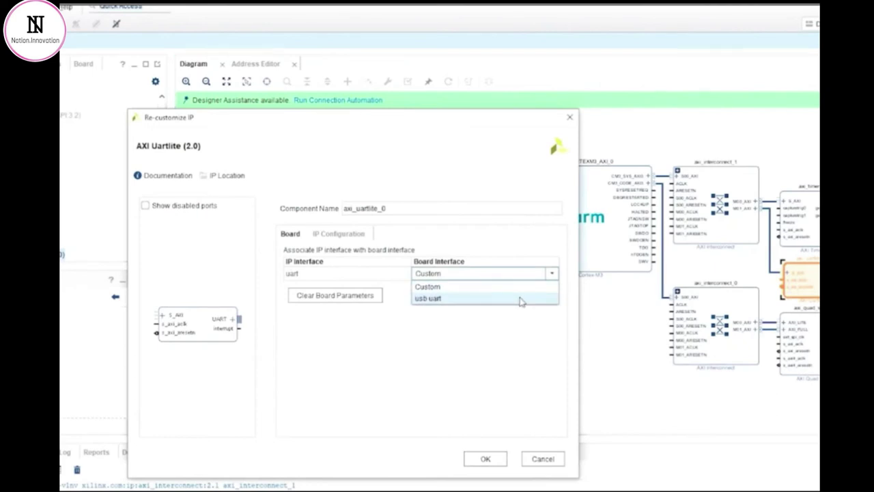
left_click(520, 299)
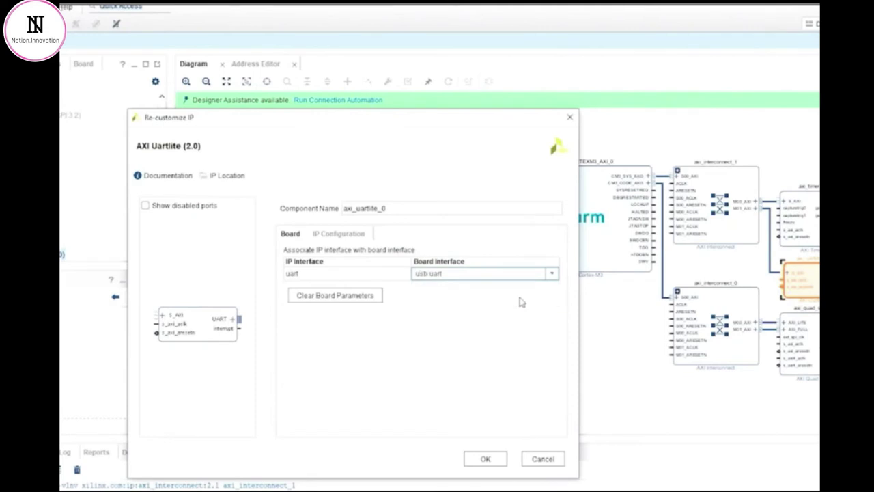
left_click(359, 235)
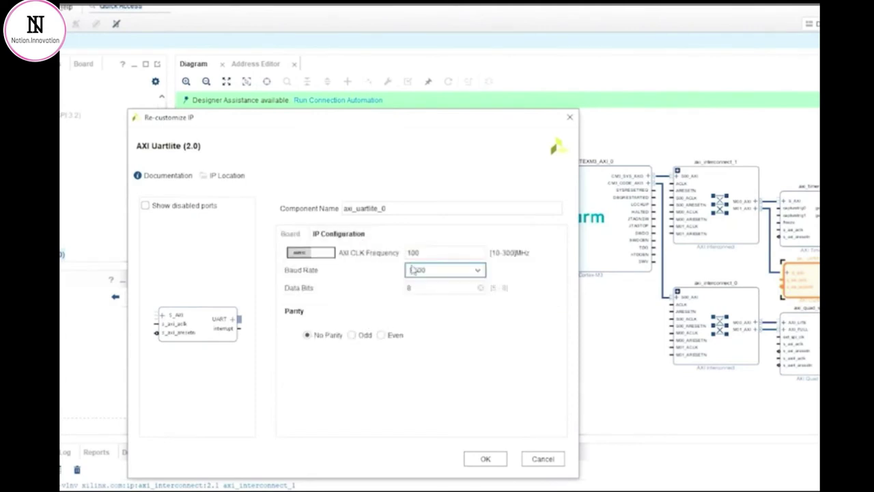
left_click(430, 271)
left_click(437, 377)
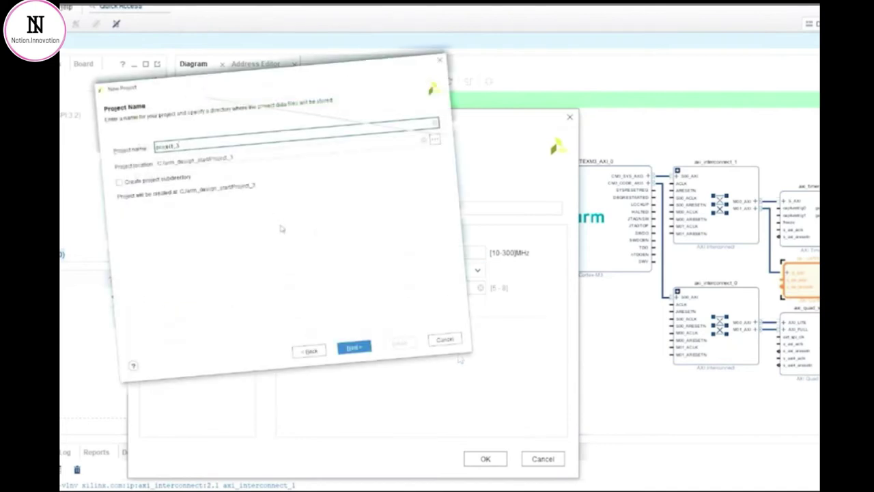
left_click(353, 348)
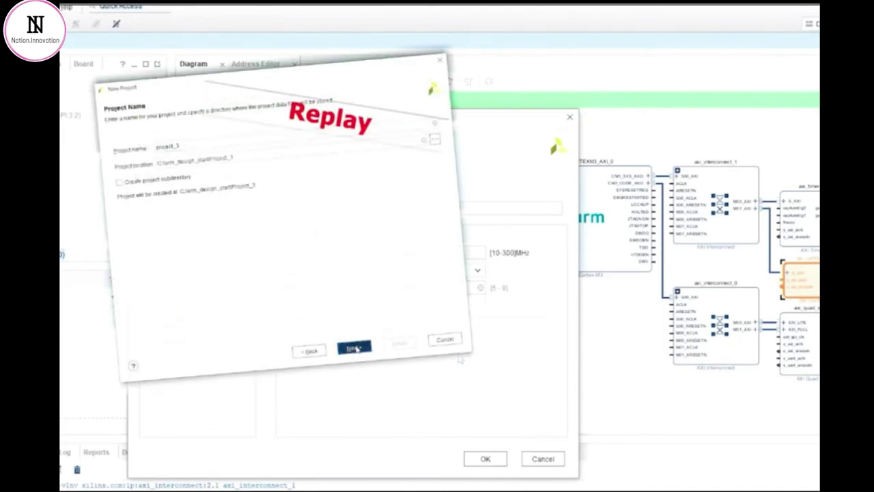
key("Return")
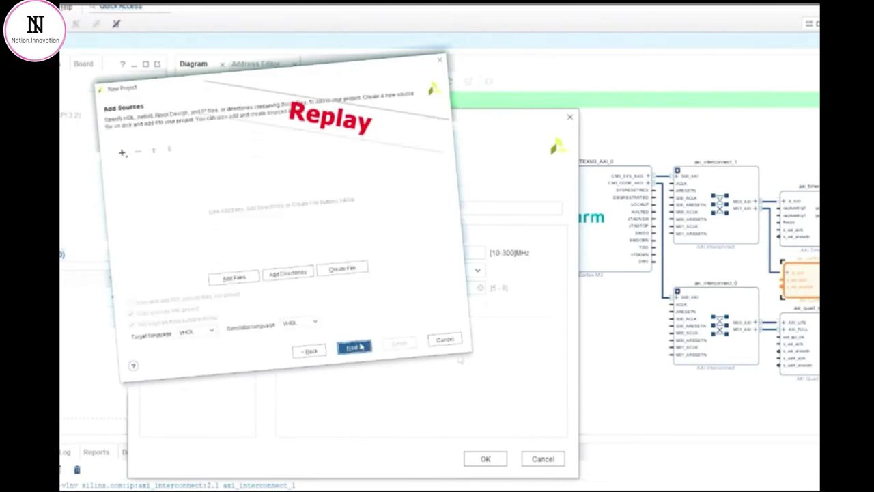
left_click(353, 348)
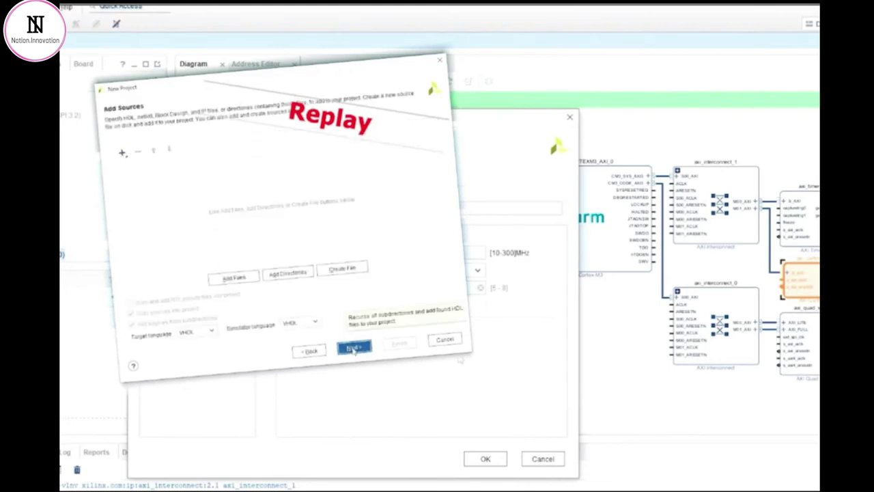
left_click(353, 349)
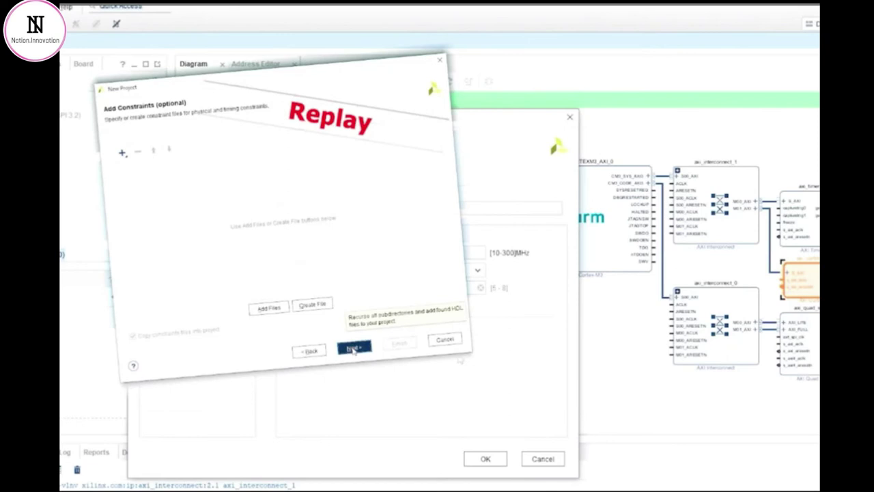
left_click(152, 148)
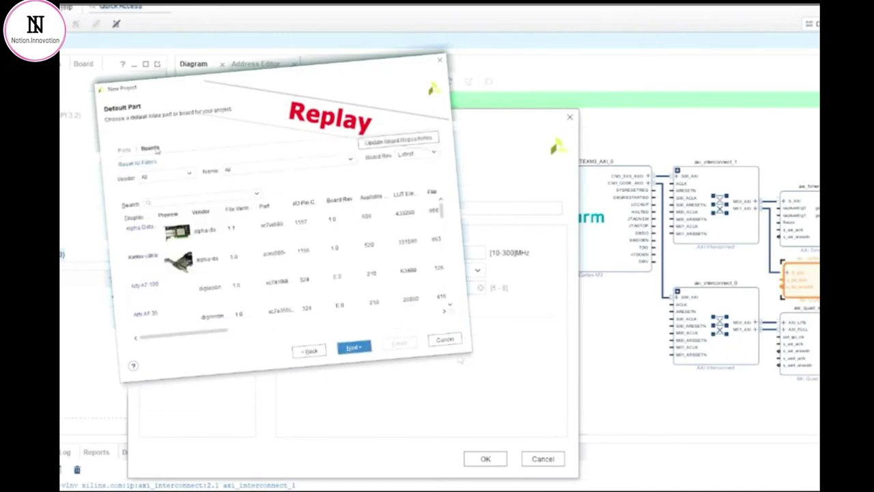
left_click(189, 203)
type("arty")
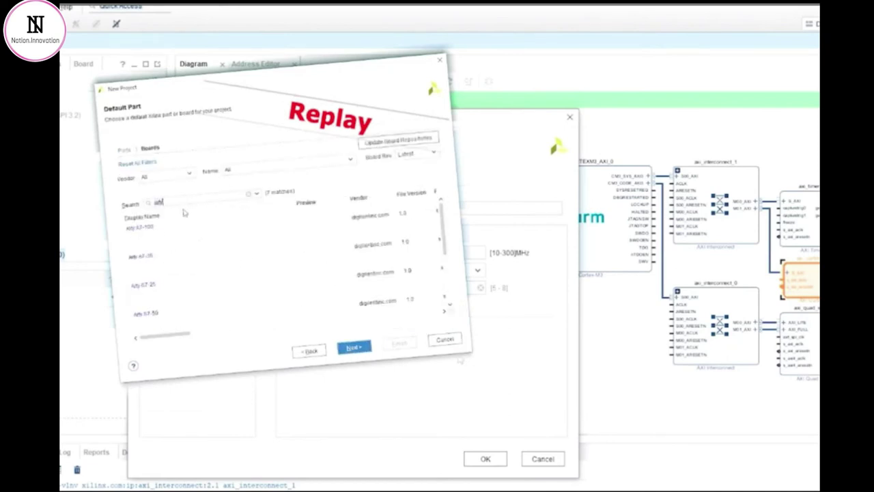
left_click(198, 270)
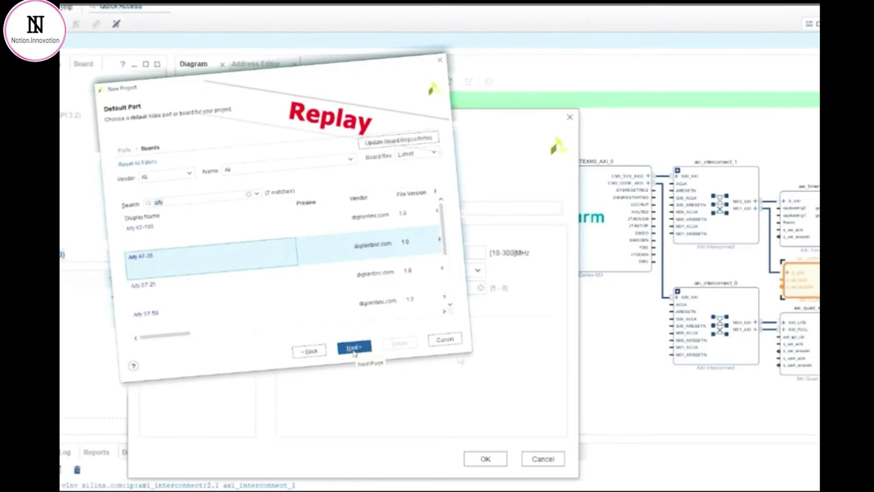
left_click(354, 349)
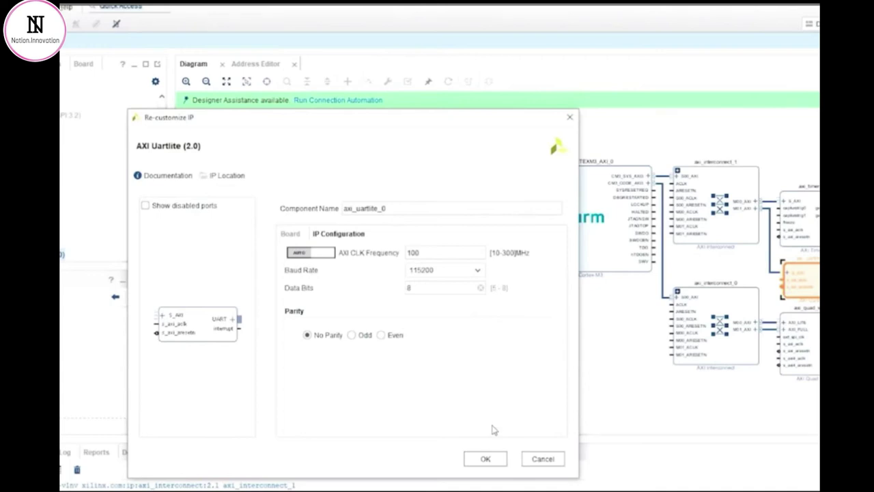
Apply the AXI Uartlite settings, then run connection automation on all listed interfaces and regenerate the layout
left_click(485, 459)
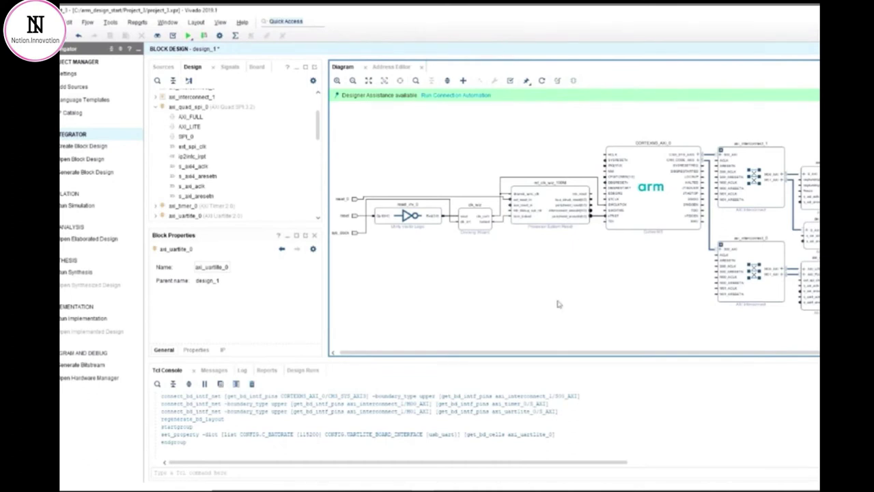
left_click(476, 99)
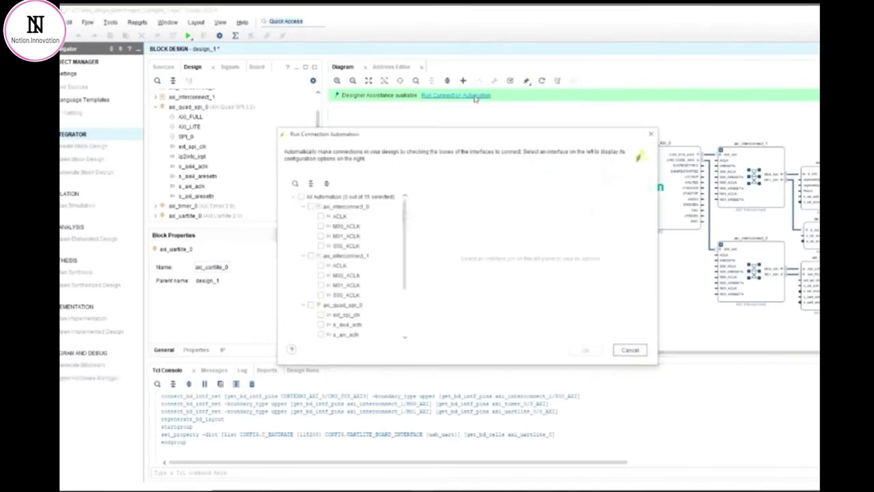
left_click(300, 196)
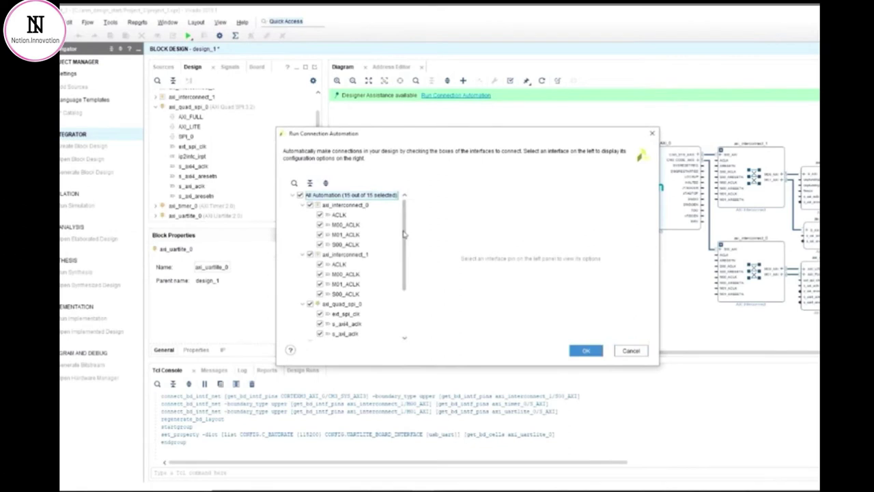
left_click_drag(404, 234, 462, 335)
left_click(586, 351)
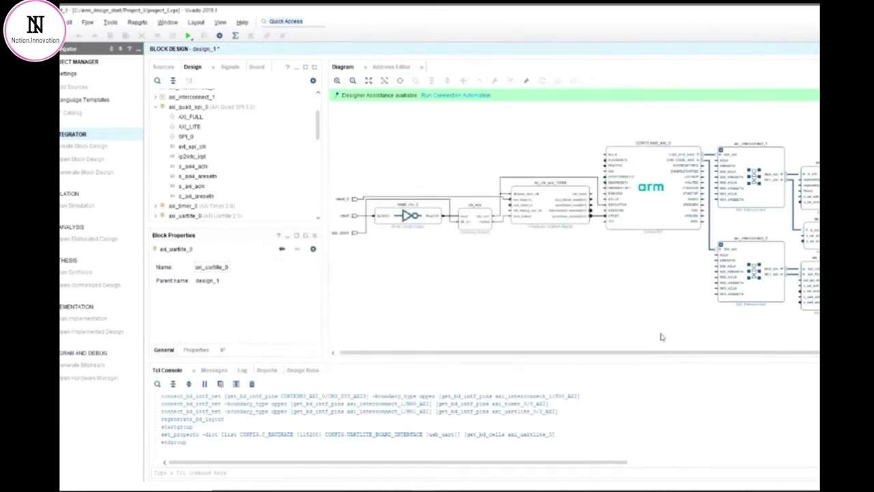
left_click(542, 81)
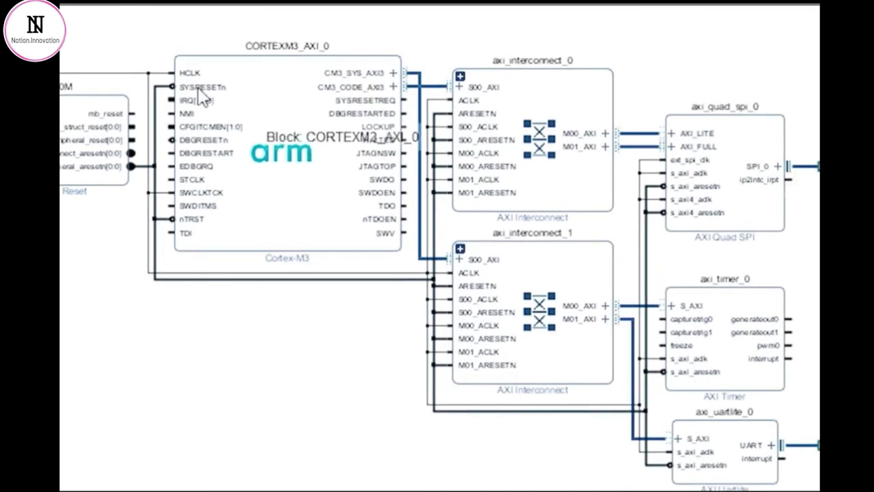
Try to connect the AXI Quad SPI's ip2intc_irpt output directly to the Cortex-M3's IRQ[15:0] input
left_click(188, 113)
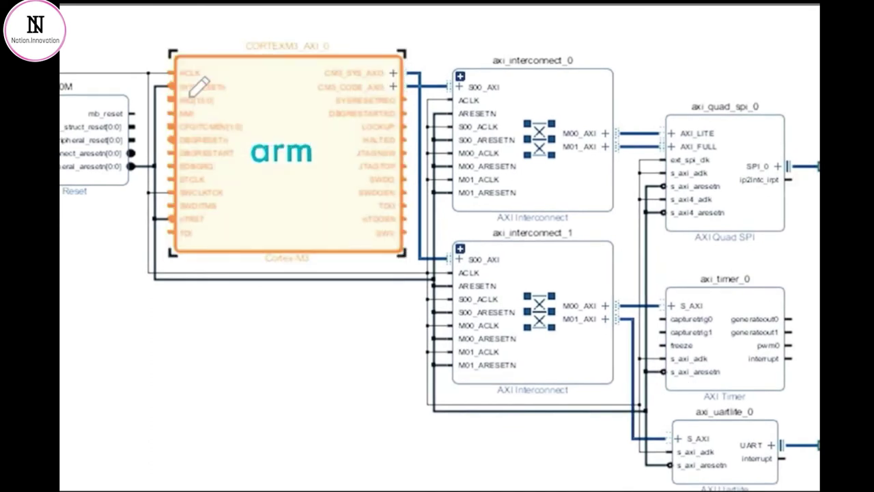
left_click(172, 100)
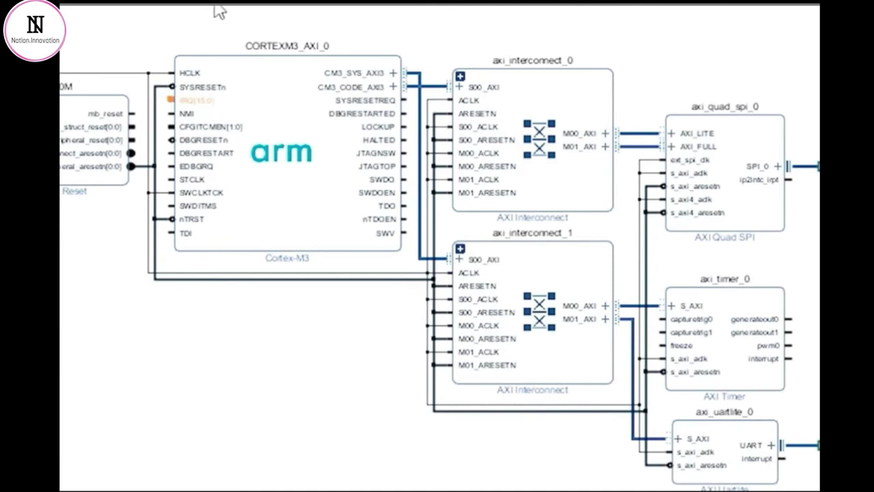
mouse_move(785, 180)
left_mouse_down()
mouse_move(513, 41)
mouse_move(172, 99)
mouse_move(189, 74)
left_mouse_up()
left_click_drag(801, 359, 171, 232)
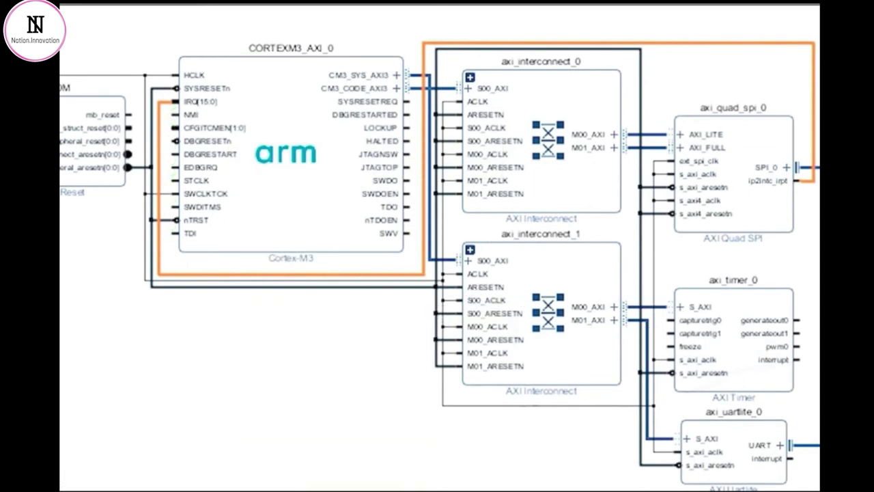
right_click(725, 103)
left_click(329, 305)
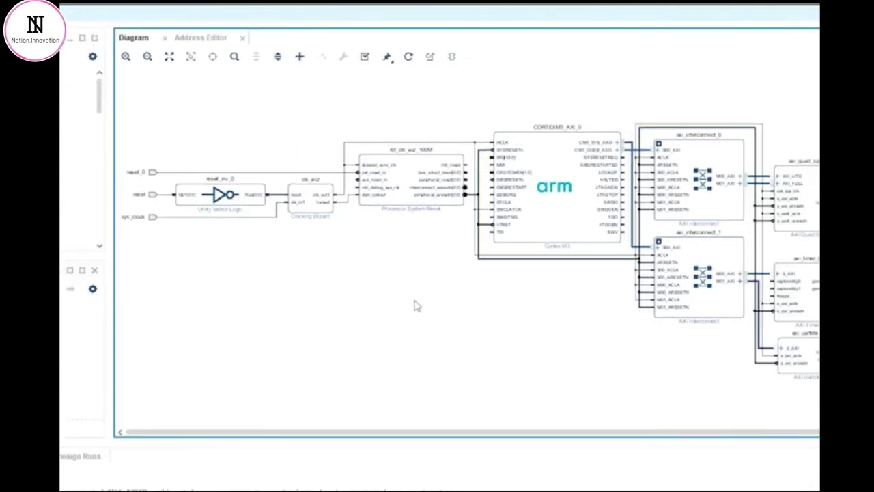
Find the Concat IP, add it to the block design below the Processor System Reset, and set its number of ports to 3
left_click(300, 57)
type("concat")
left_click_drag(221, 141, 407, 313)
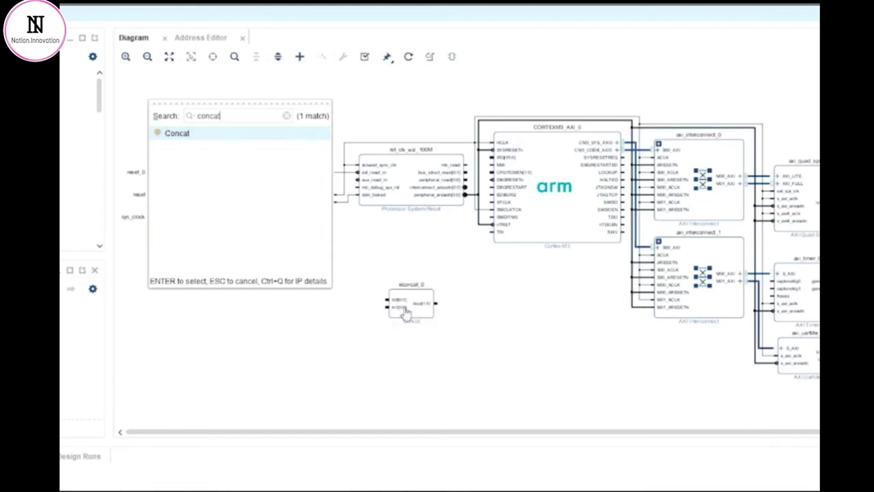
left_click(402, 271)
double_click(411, 308)
type("3")
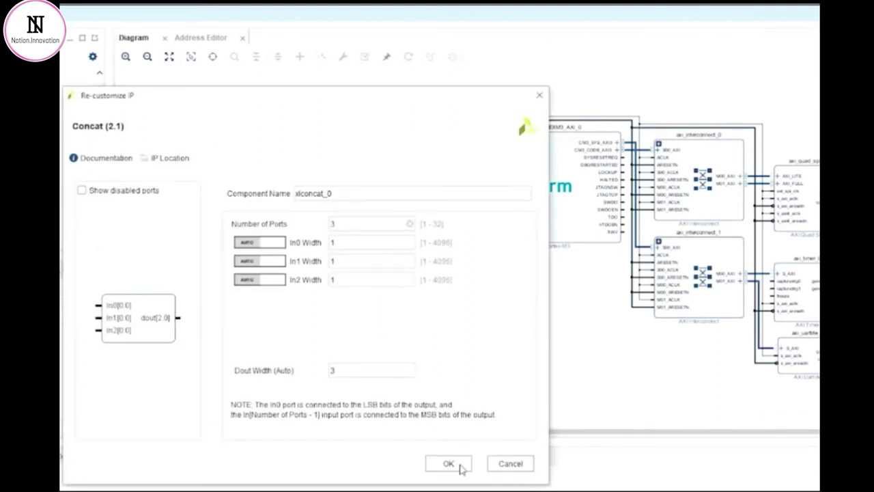
left_click(459, 467)
Connect the Quad SPI, Timer and Uartlite interrupt outputs to the Concat inputs and its dout to the Cortex-M3's IRQ[15:0], regenerating the layout
left_click_drag(818, 202, 389, 295)
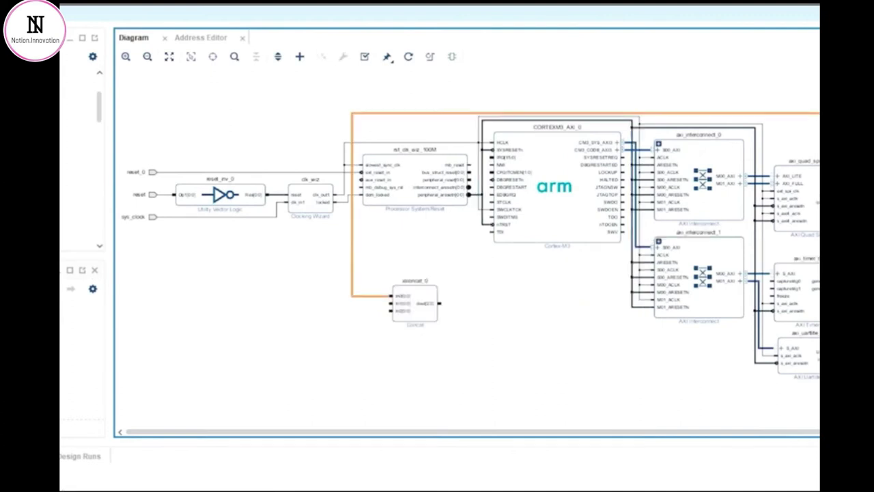
left_click_drag(818, 300, 394, 303)
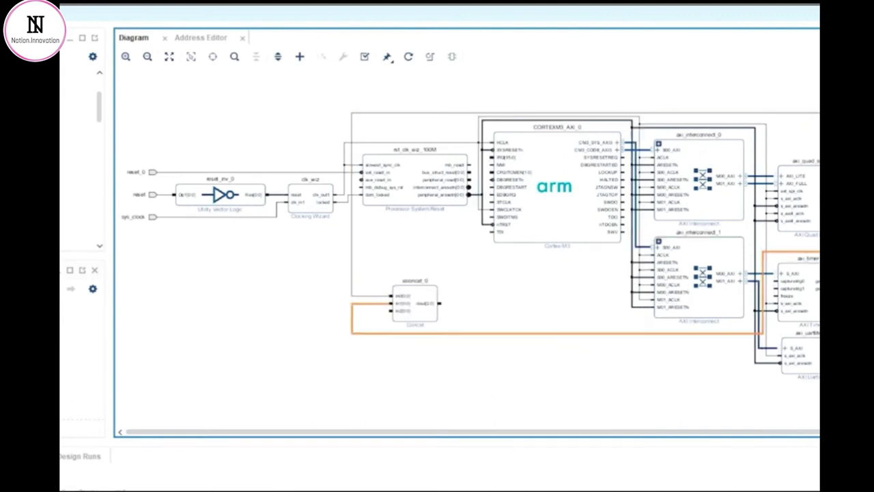
left_click_drag(818, 356, 499, 156)
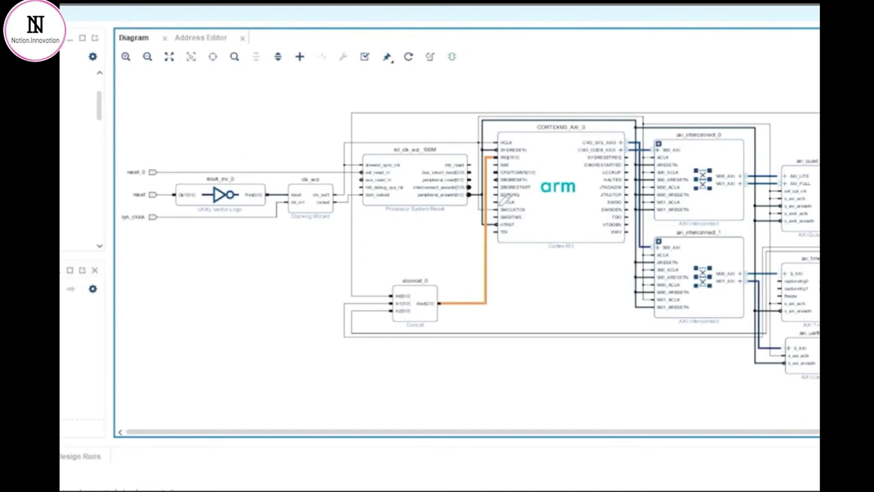
left_click(410, 60)
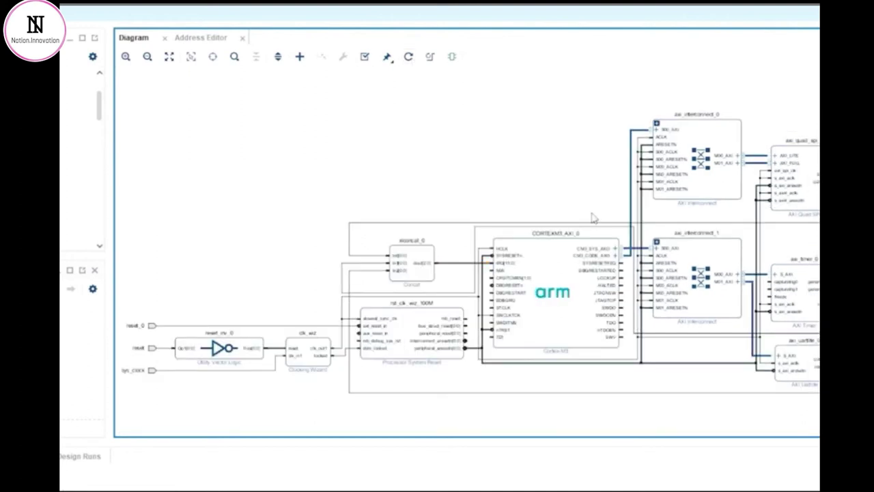
Find the Constant IP and add it to the block design above the Concat block
left_click(503, 266)
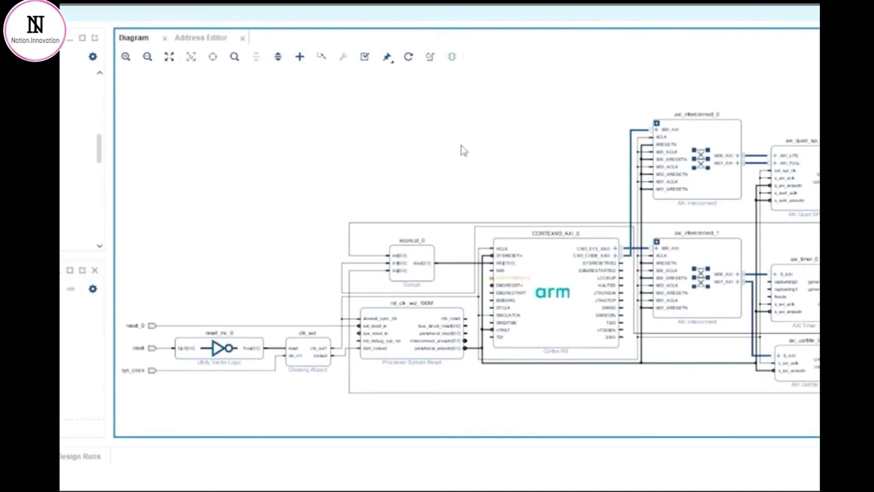
left_click(299, 57)
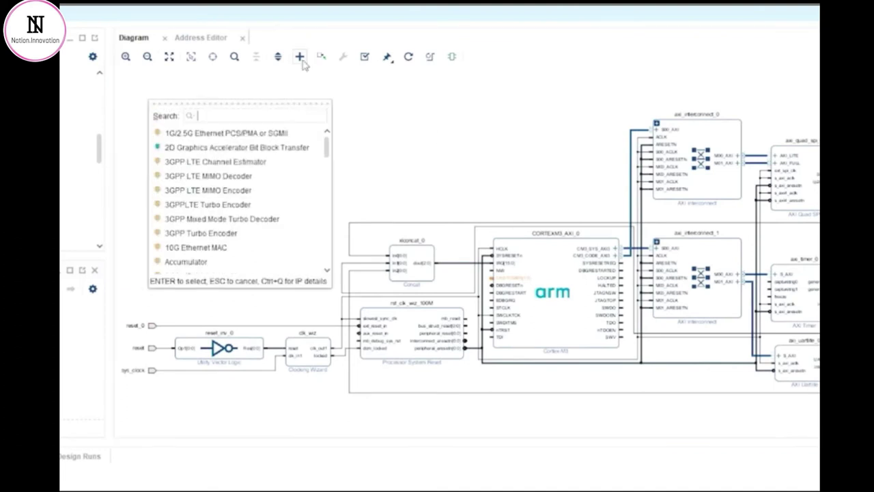
type("constant")
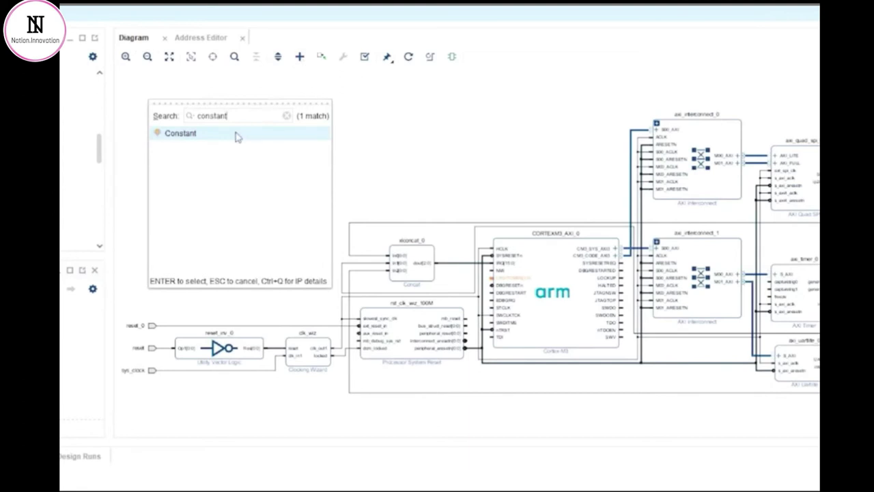
left_click_drag(236, 137, 421, 161)
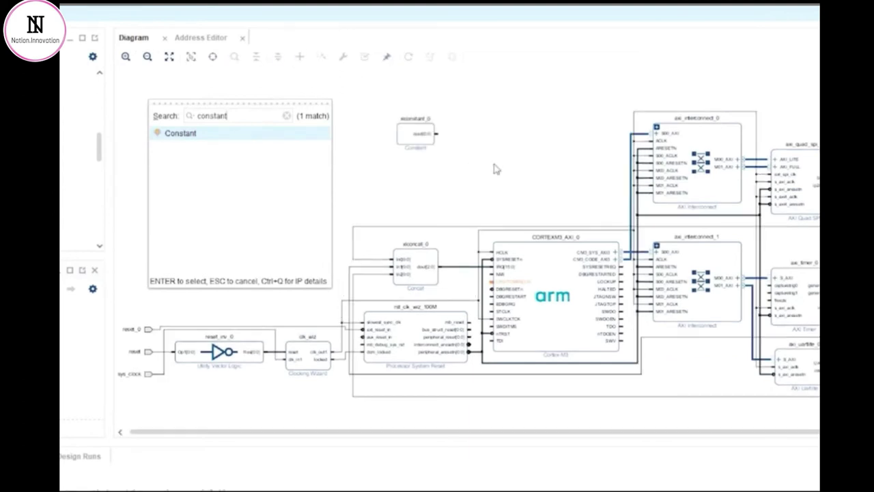
Configure the Constant block with a width of 2 and a value of 0x1
double_click(404, 139)
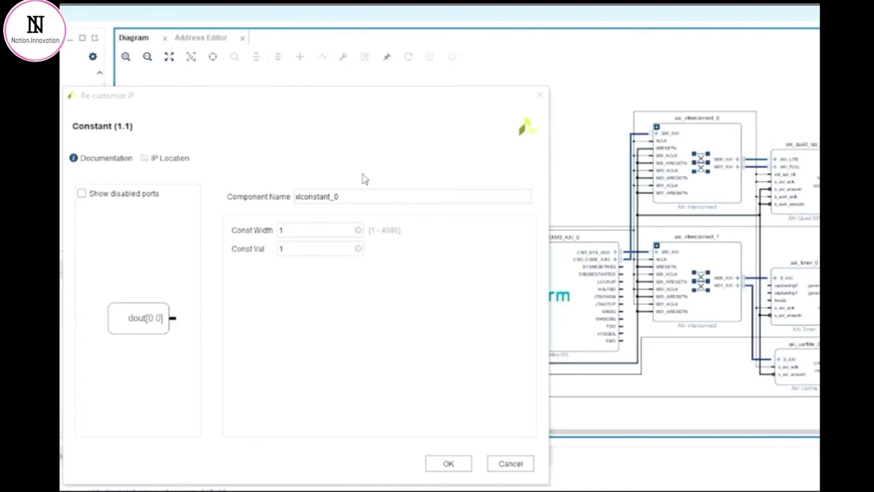
left_click(303, 230)
key("BackSpace")
type("2")
key("Tab")
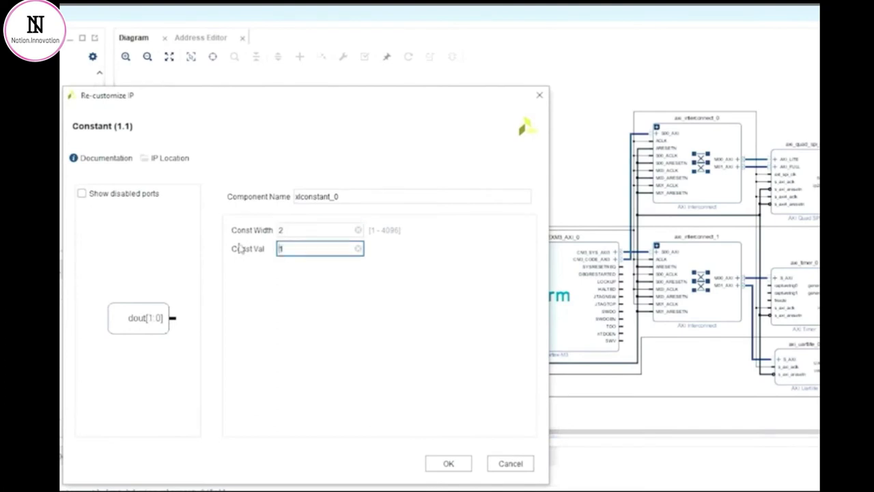
type("0x1")
left_click(458, 462)
Connect the Constant's dout to the Cortex-M3's CFGITCMEN[1:0] input and regenerate the block design layout
left_click(459, 148)
left_click_drag(442, 134, 498, 281)
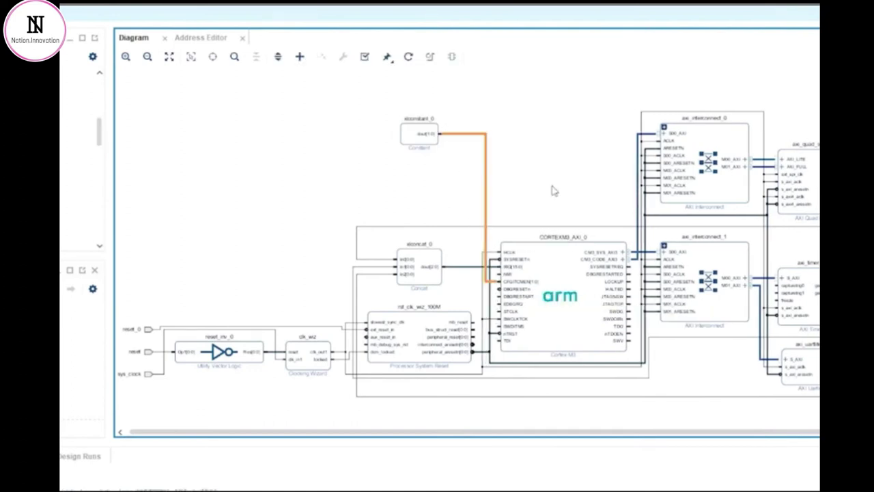
left_click(409, 57)
left_click(532, 187)
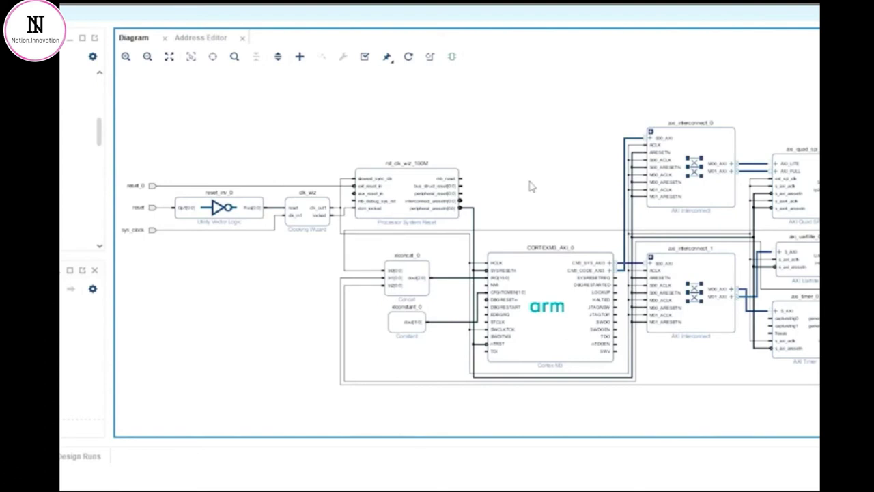
Auto-assign addresses to the unmapped Timer, Uartlite and Quad SPI slaves of the Cortex-M3
left_click(204, 38)
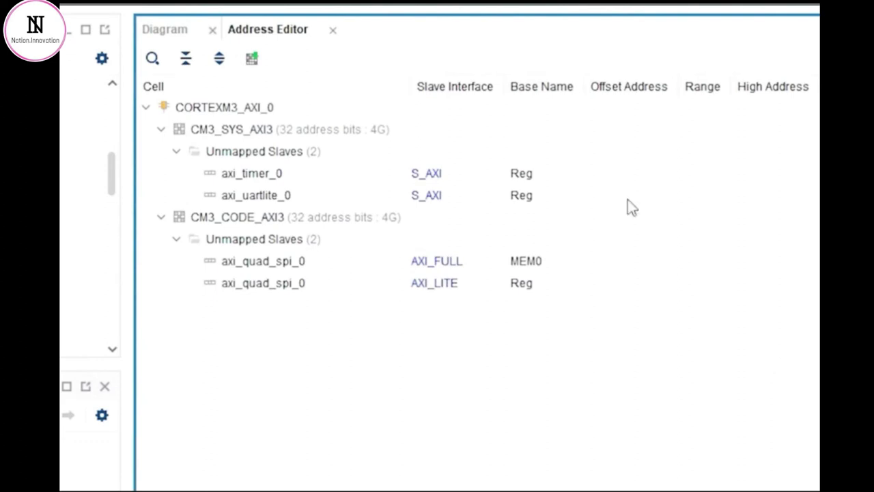
left_click(250, 63)
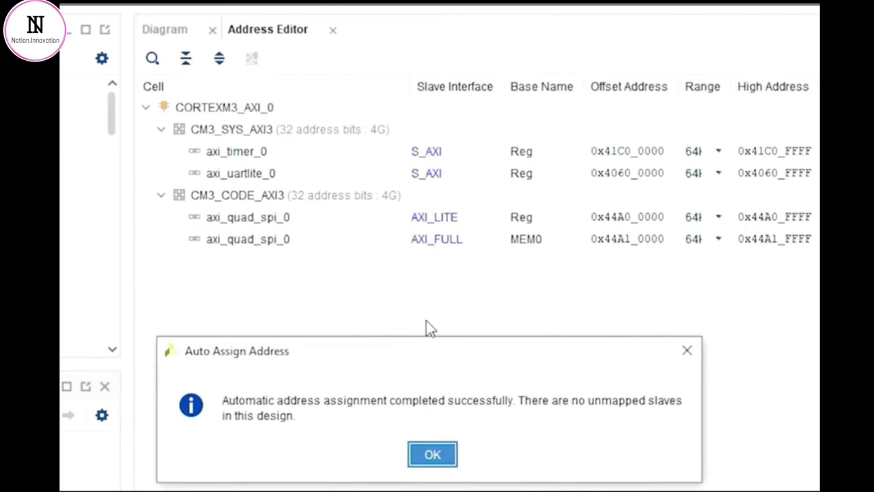
left_click(442, 467)
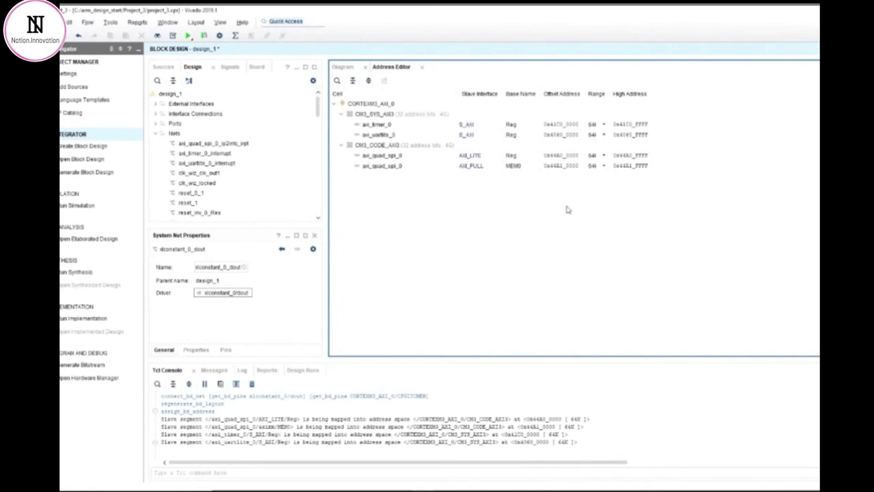
Return to the block diagram and validate the design
left_click(354, 68)
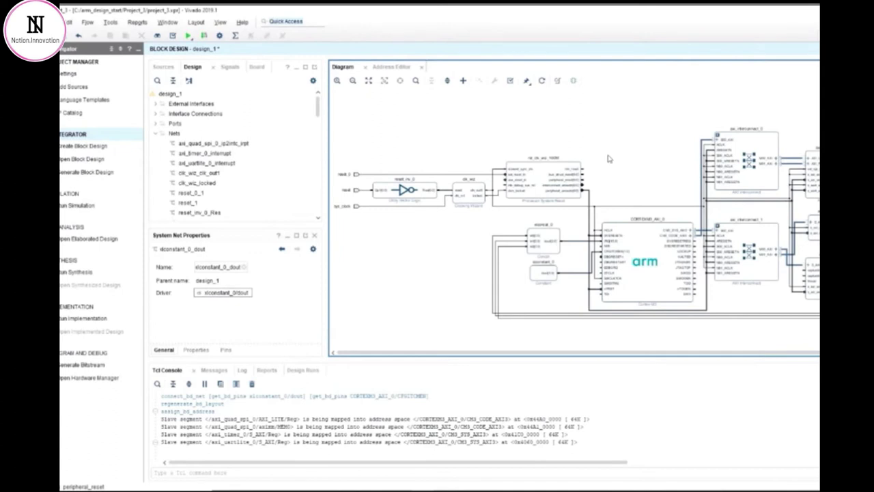
left_click(509, 82)
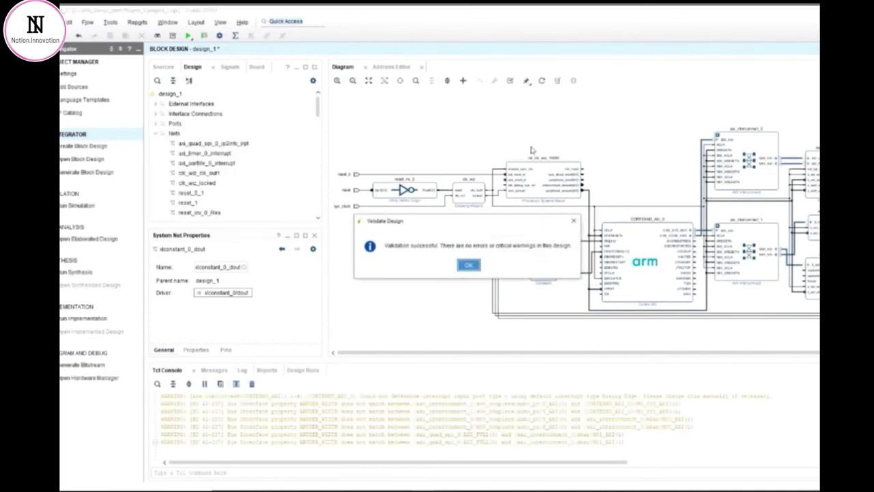
left_click(468, 266)
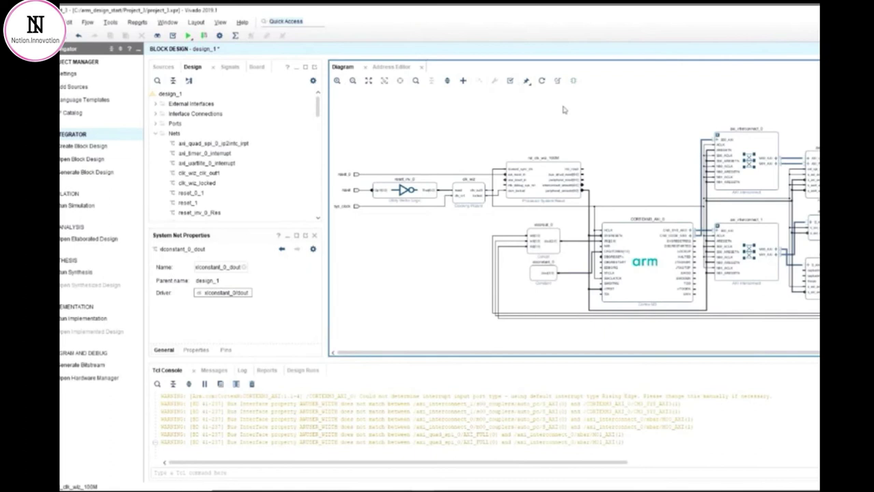
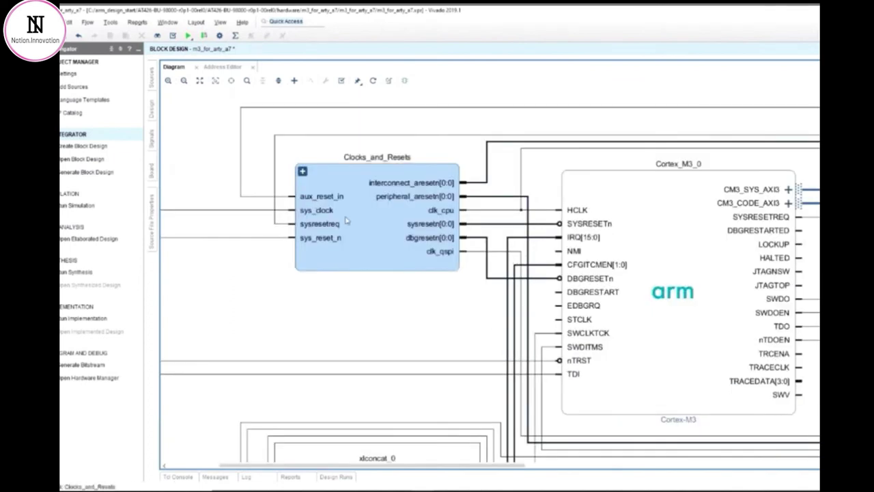
Examine the m3_for_arty_a7 block design, covering Clocks_and_Resets, the AXI Interconnect with its peripherals, and the internals of daplink_if_0
double_click(373, 223)
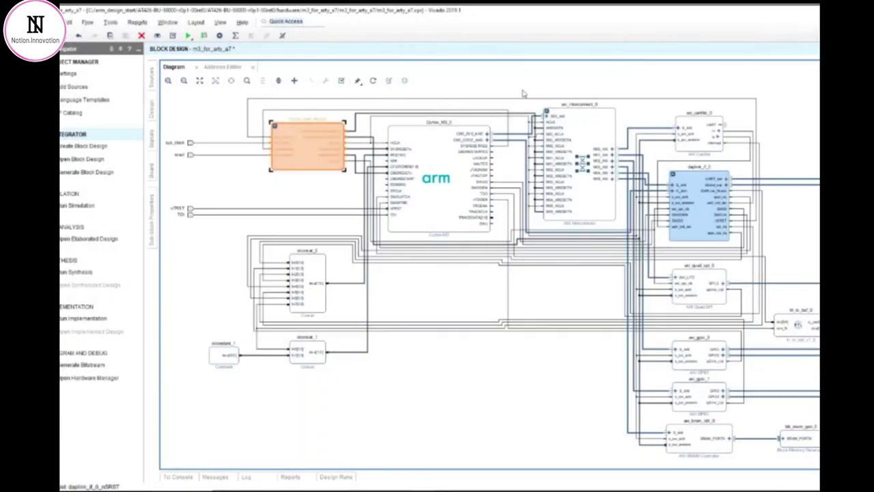
left_click_drag(511, 92, 819, 324)
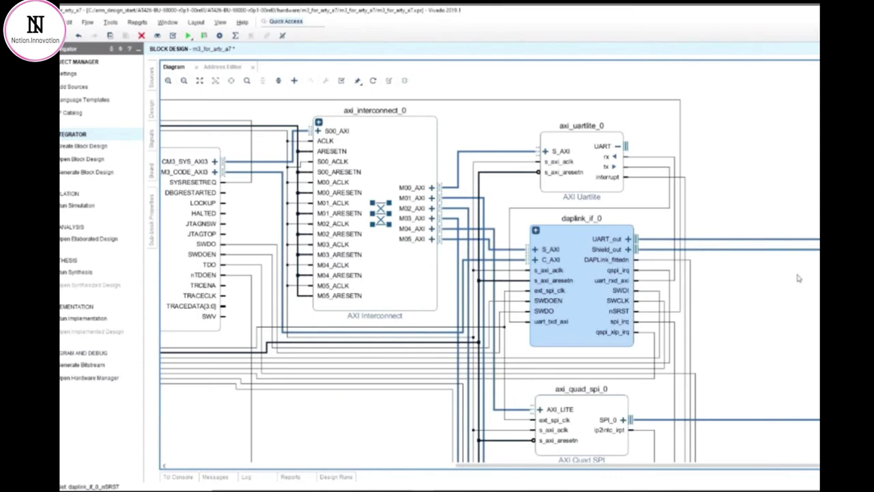
scroll(491, 275, "down", 5)
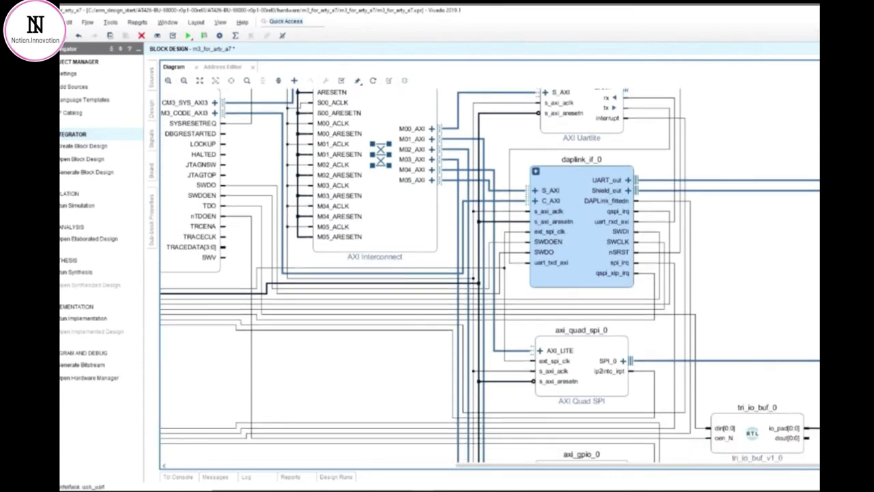
scroll(491, 275, "down", 1)
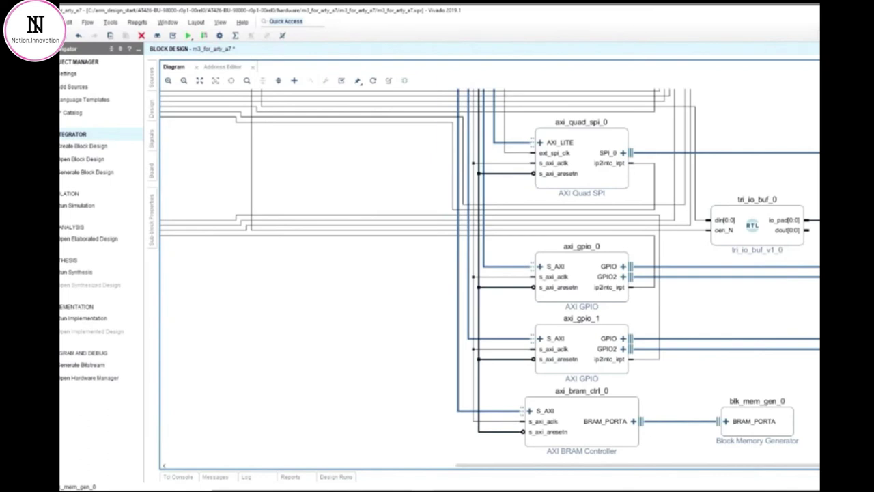
scroll(768, 299, "up", 8)
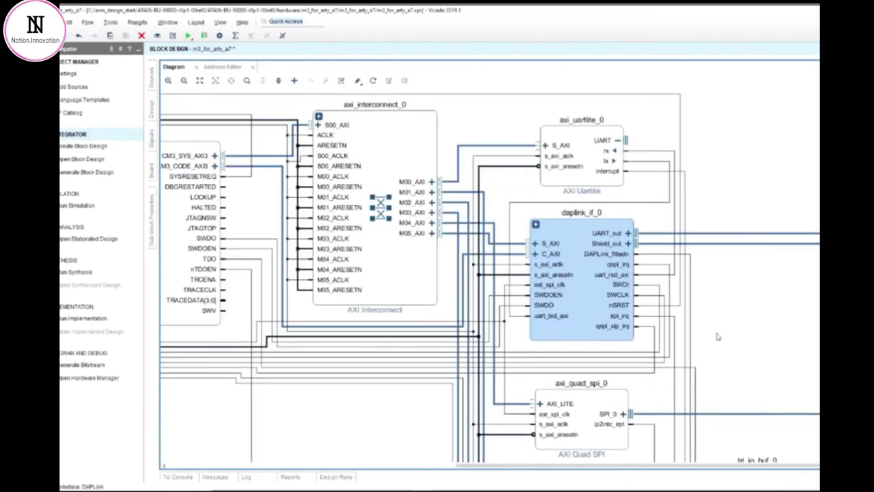
double_click(593, 302)
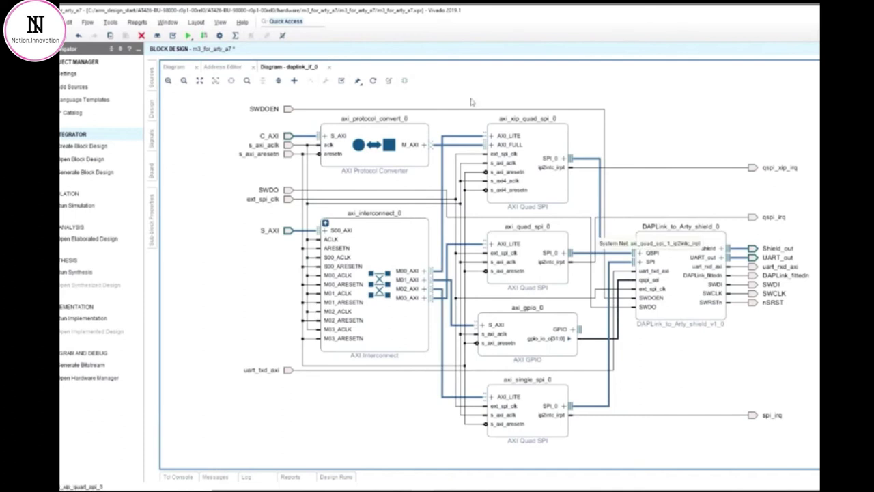
left_click(328, 67)
left_click(174, 67)
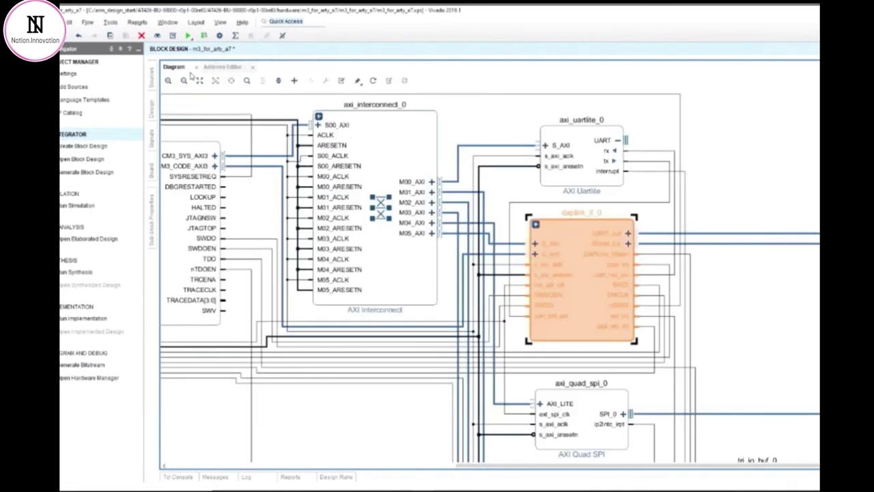
left_click(373, 80)
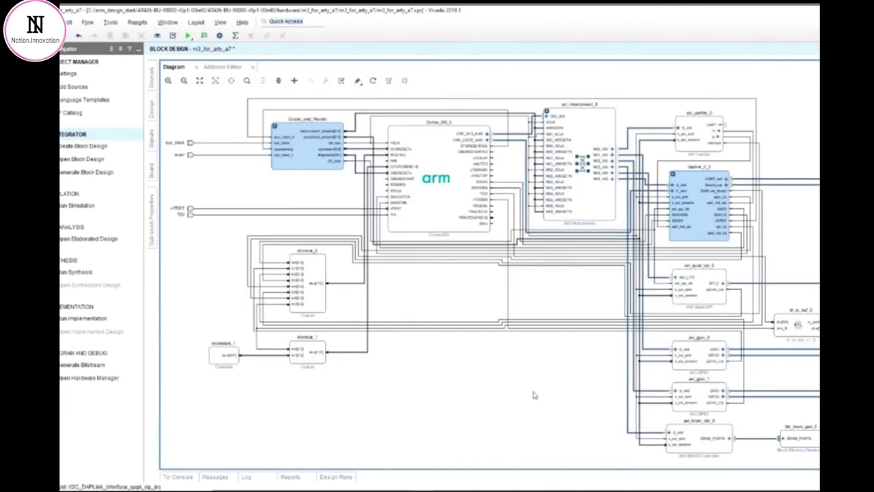
left_click(222, 66)
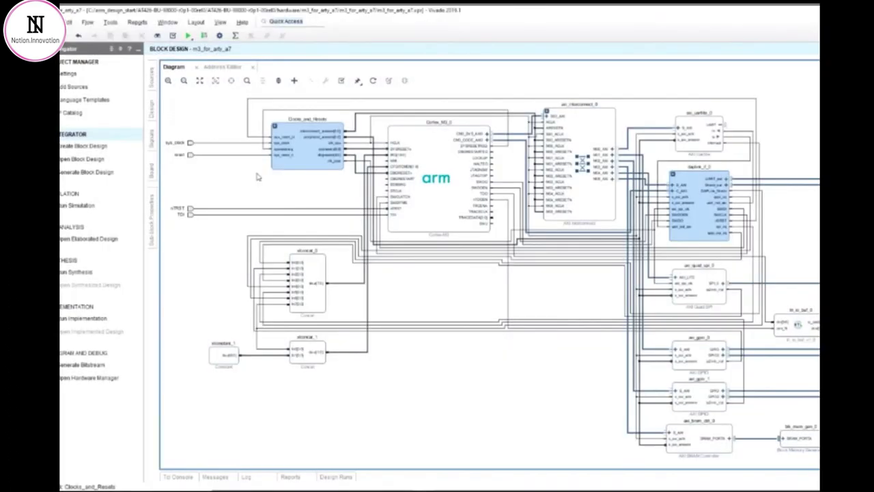
Run implementation of m3_for_arty_a7 with synthesis launched first, and open the implemented design
left_click(82, 318)
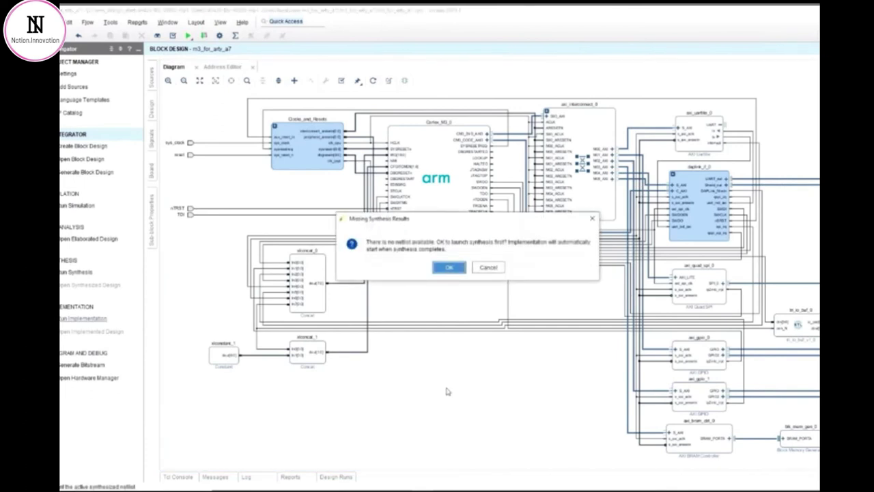
left_click(449, 267)
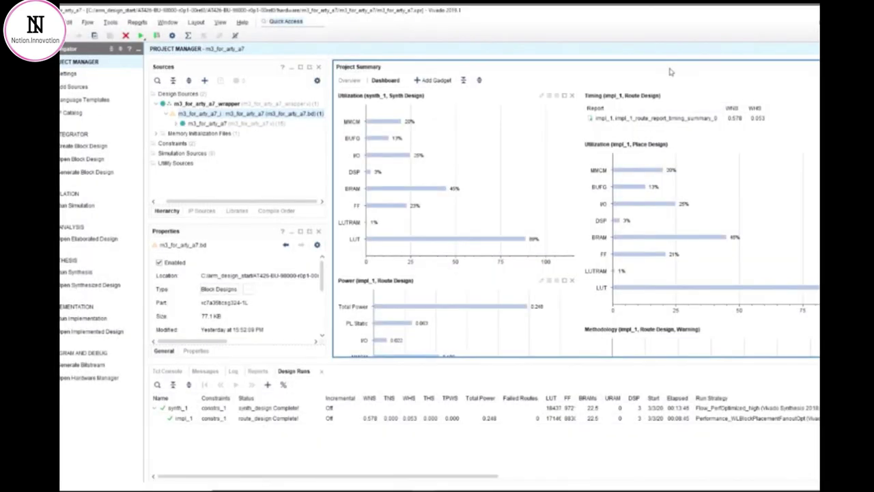
left_click(99, 332)
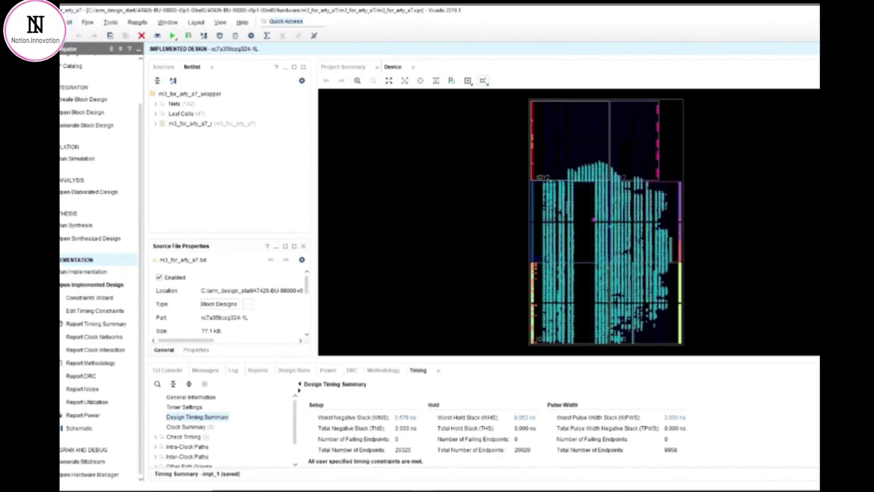
Export the hardware platform local to the project with the bitstream included
left_click(67, 22)
mouse_move(127, 166)
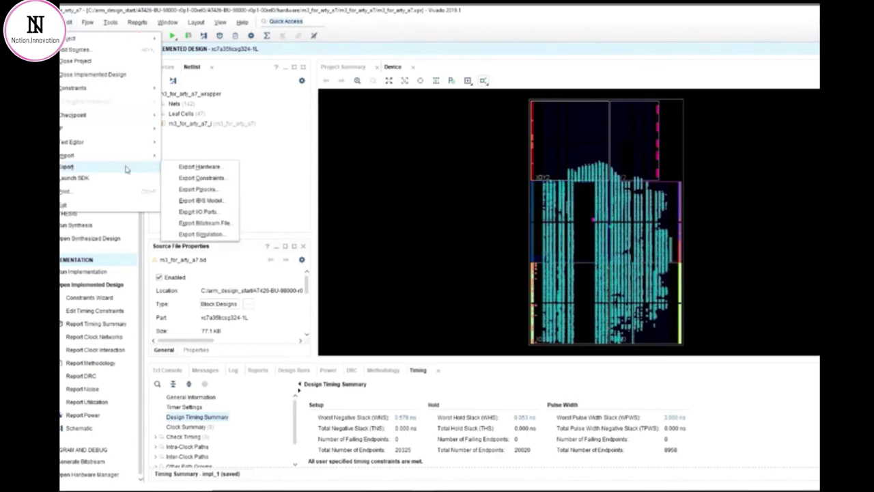
left_click(198, 166)
left_click(436, 249)
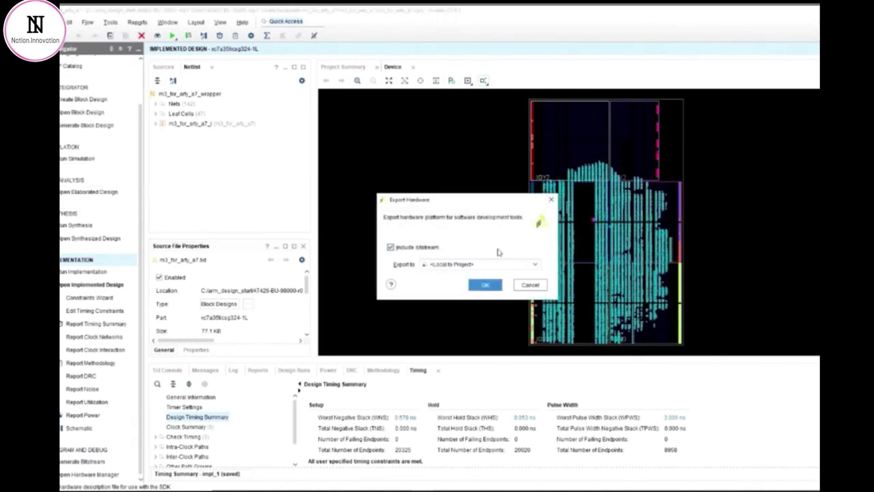
left_click(494, 289)
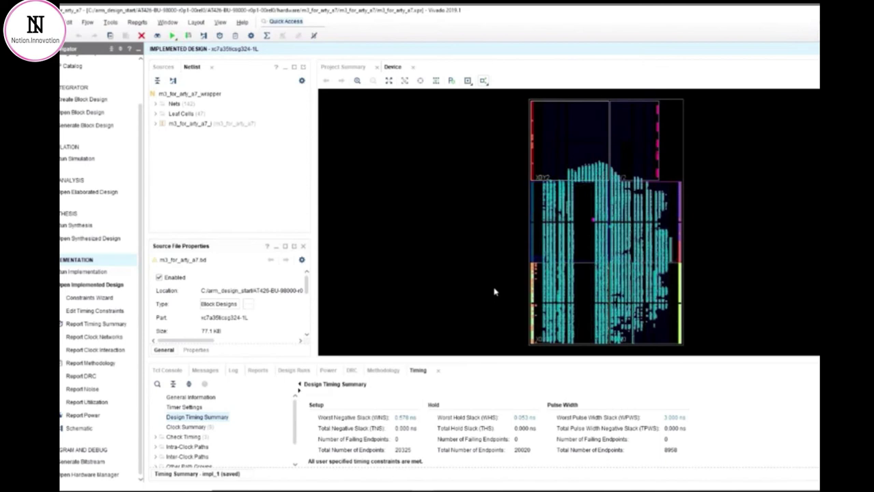
Launch the SDK with both the exported location and the workspace set to Local to Project
left_click(69, 22)
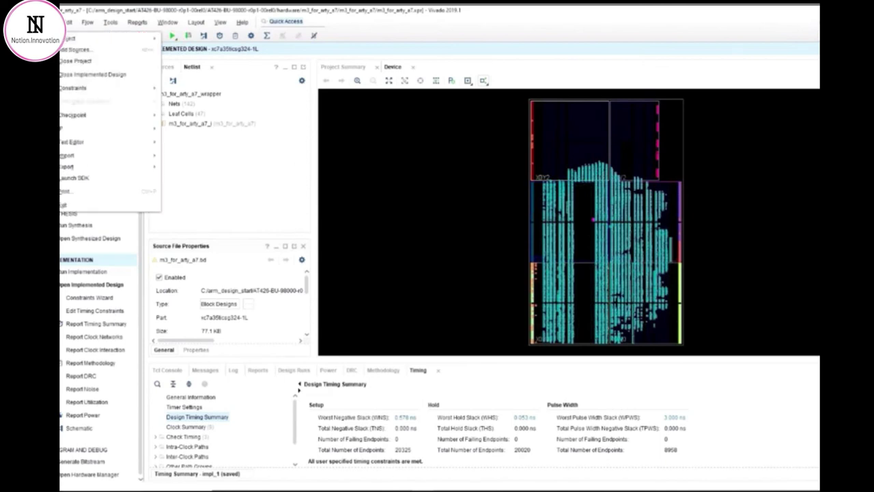
left_click(99, 179)
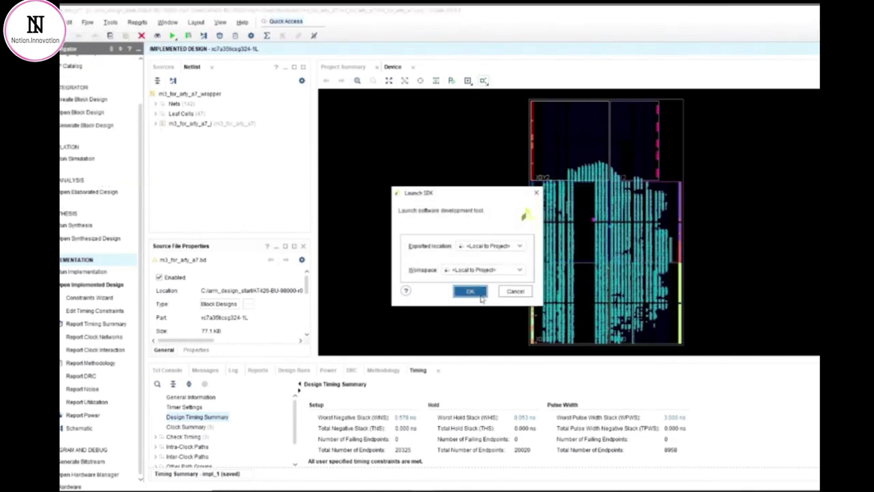
left_click(470, 292)
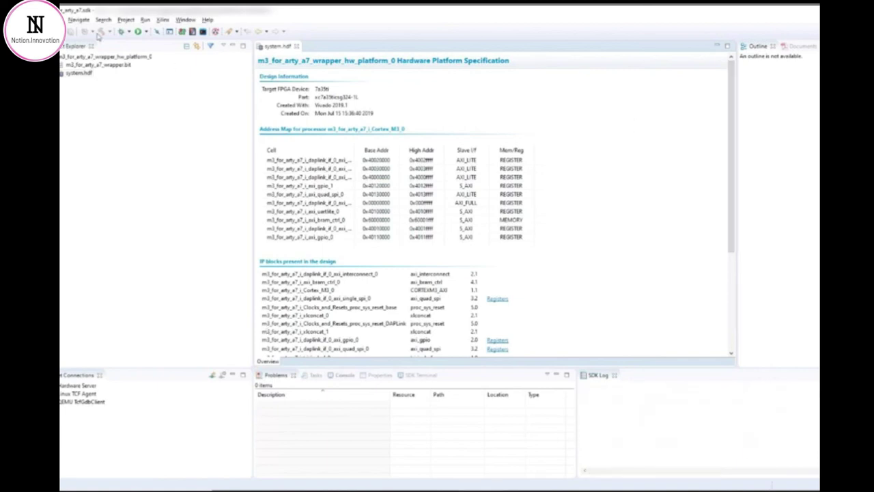
Start a new Board Support Package project in the SDK for the m3_for_arty_a7 hardware platform
left_click(61, 20)
mouse_move(184, 30)
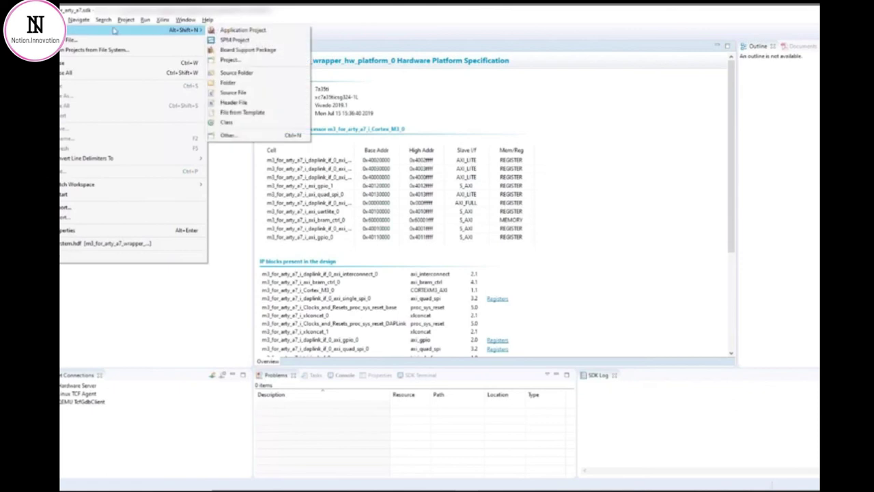
left_click(291, 53)
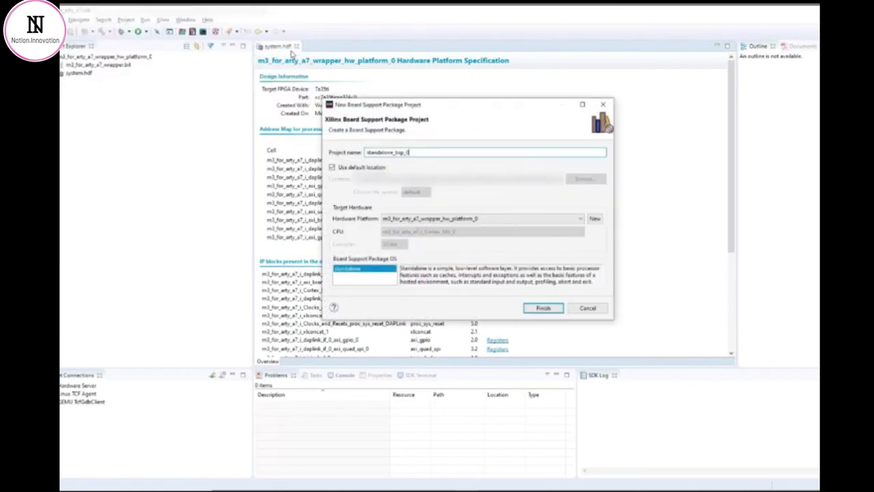